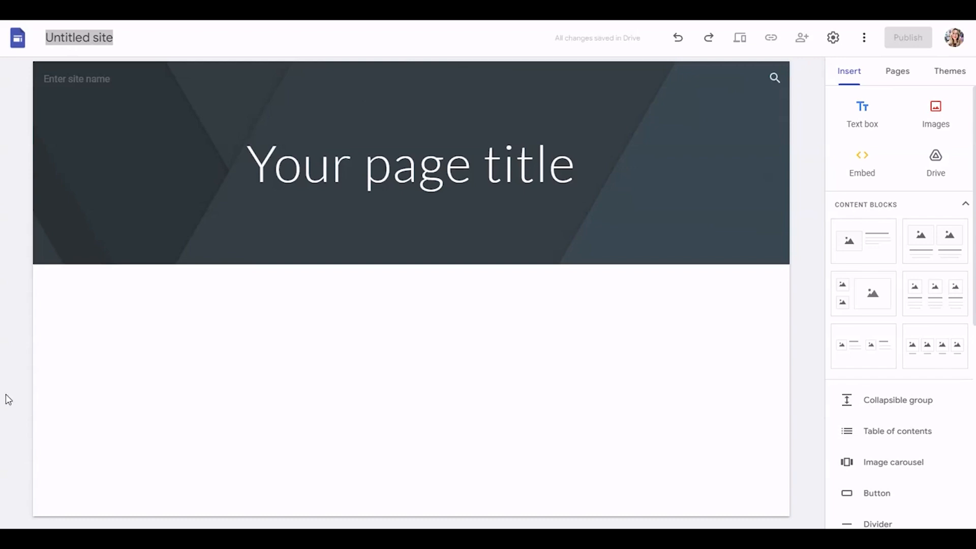
Step: Name the site "Test site" and publish it at the web address test-site
mouse_move(193, 224)
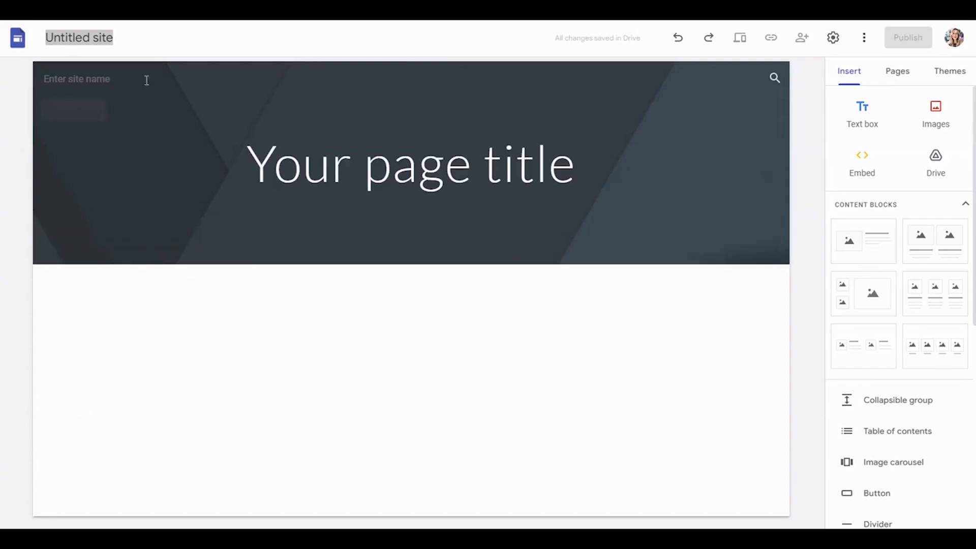
left_click(79, 38)
type("Test site")
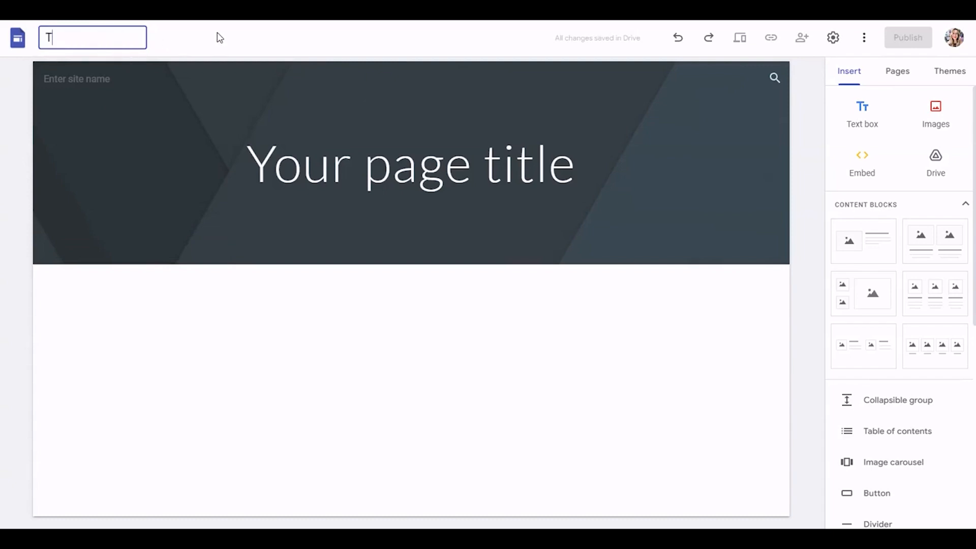
key("Return")
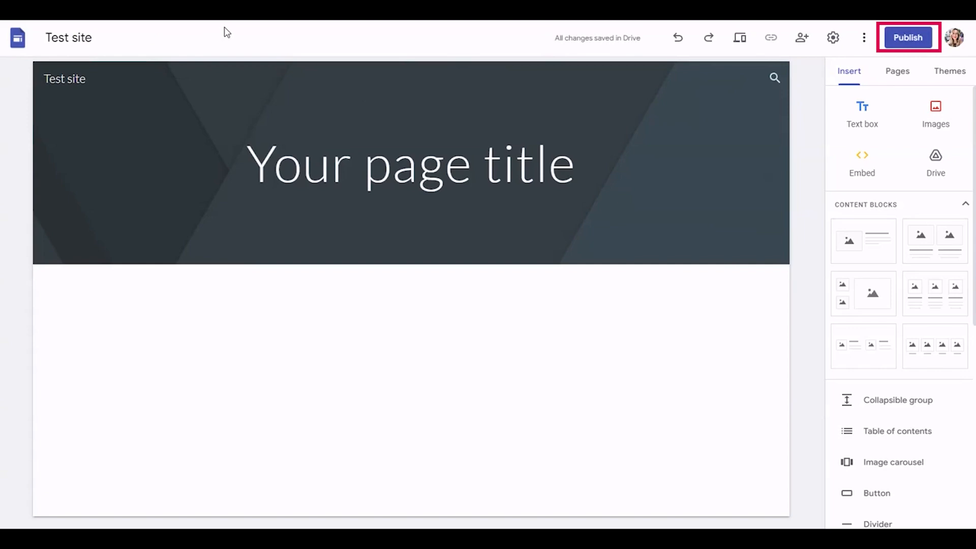
left_click(904, 39)
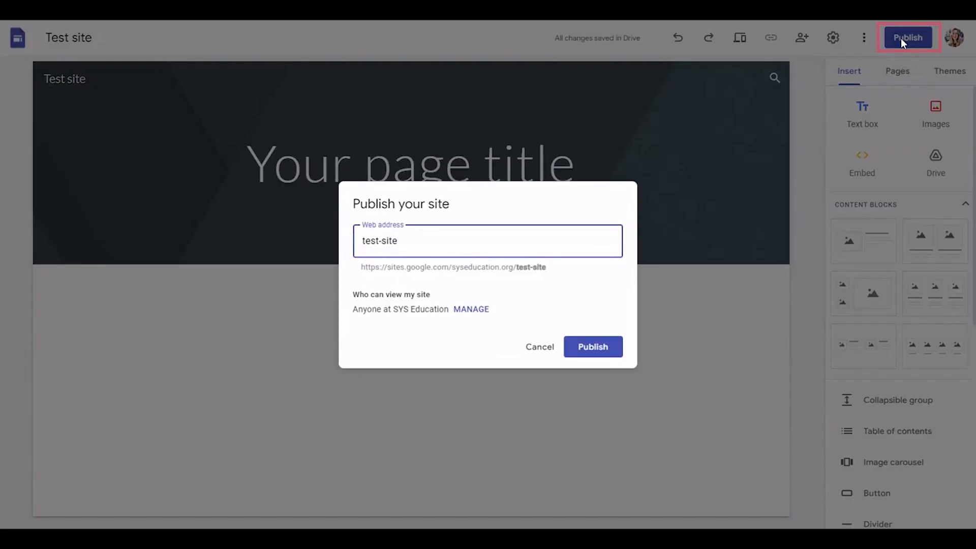
left_click(596, 350)
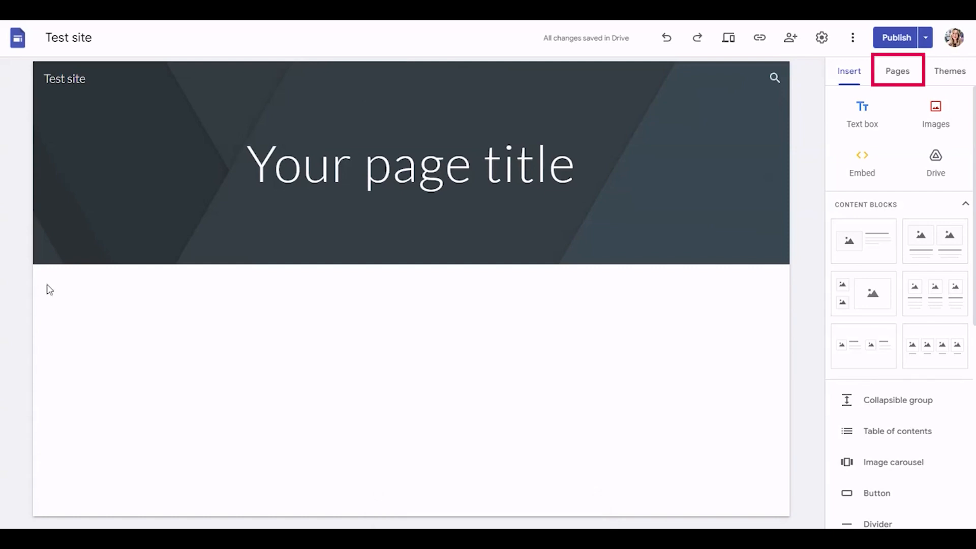
Step: Add a new page named "Page title sample!" and publish the site
left_click(897, 77)
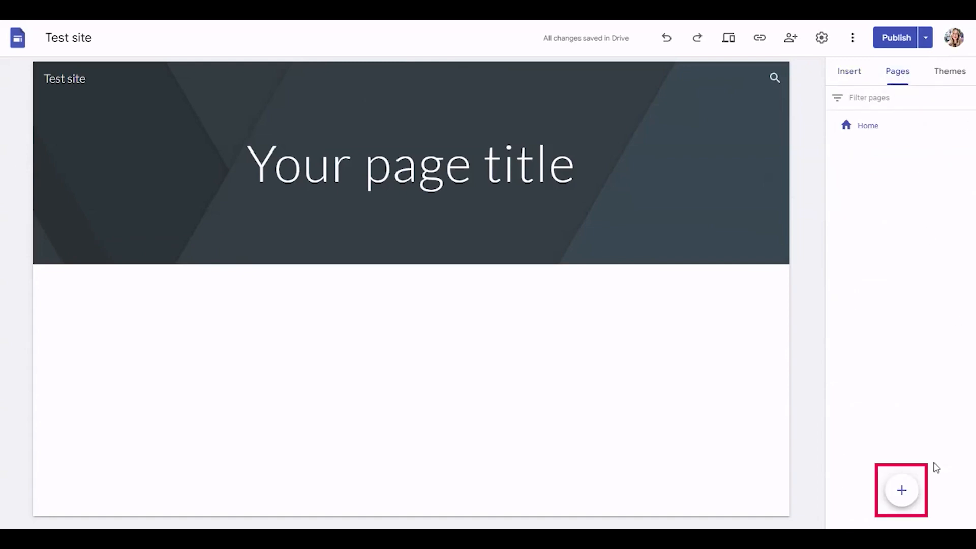
left_click(902, 491)
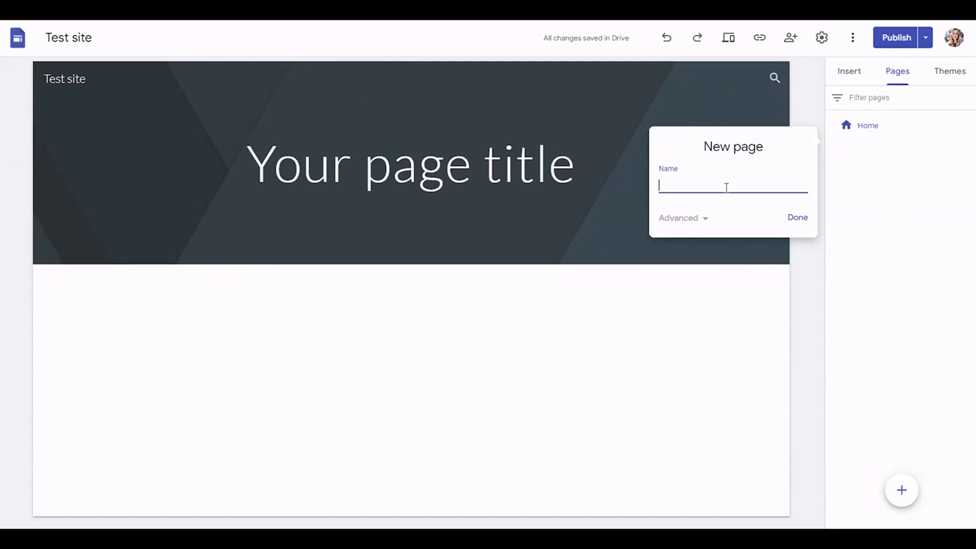
type("Page title sample!")
left_click(797, 219)
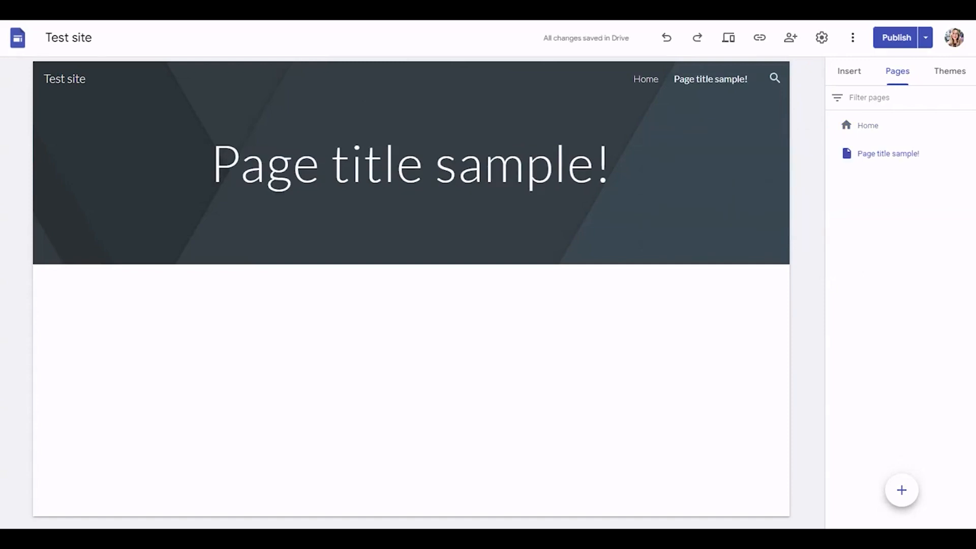
left_click(899, 40)
Step: Delete the "Page title sample!" page and publish the site
left_click(898, 72)
left_click(969, 154)
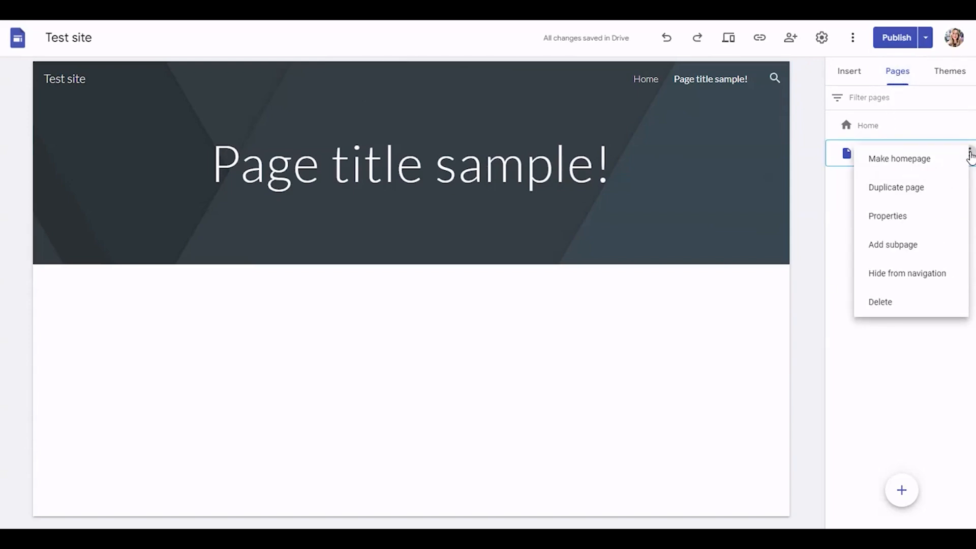
left_click(890, 302)
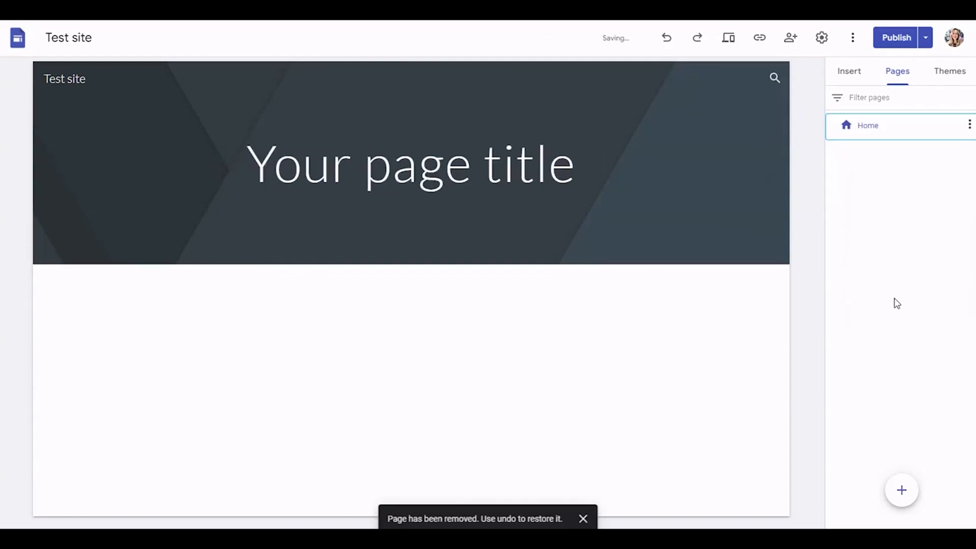
left_click(896, 40)
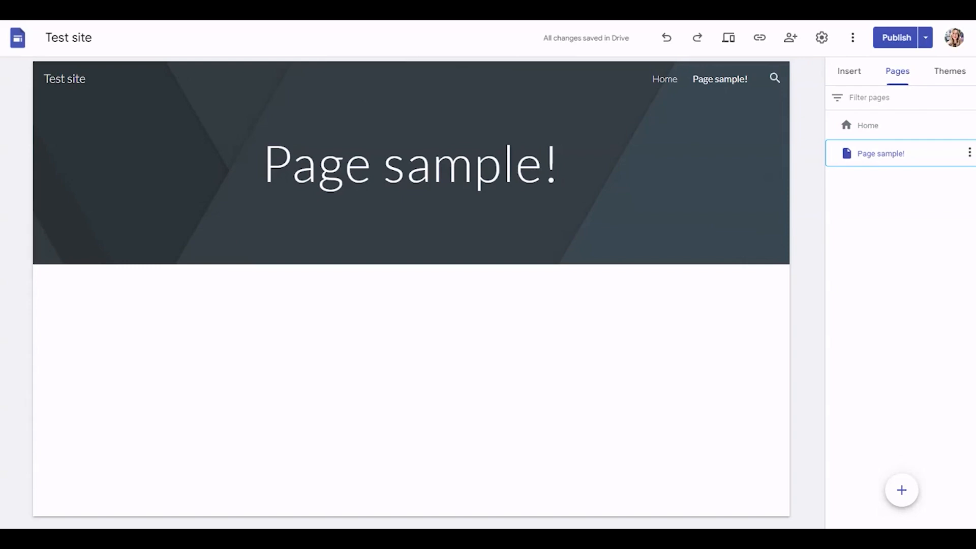
Step: Duplicate the "Page sample!" page as "Copy of Page sample!" and publish the site
left_click(898, 76)
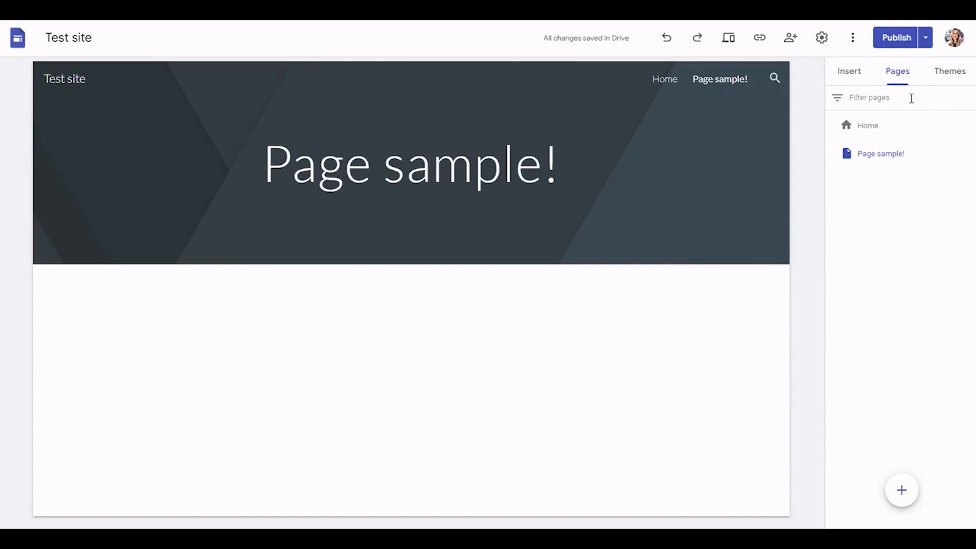
left_click(970, 153)
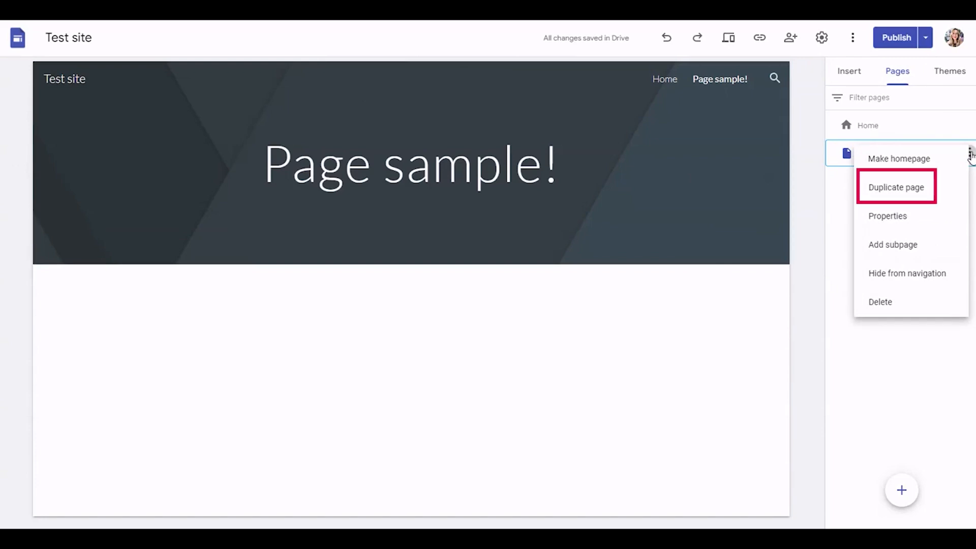
left_click(935, 184)
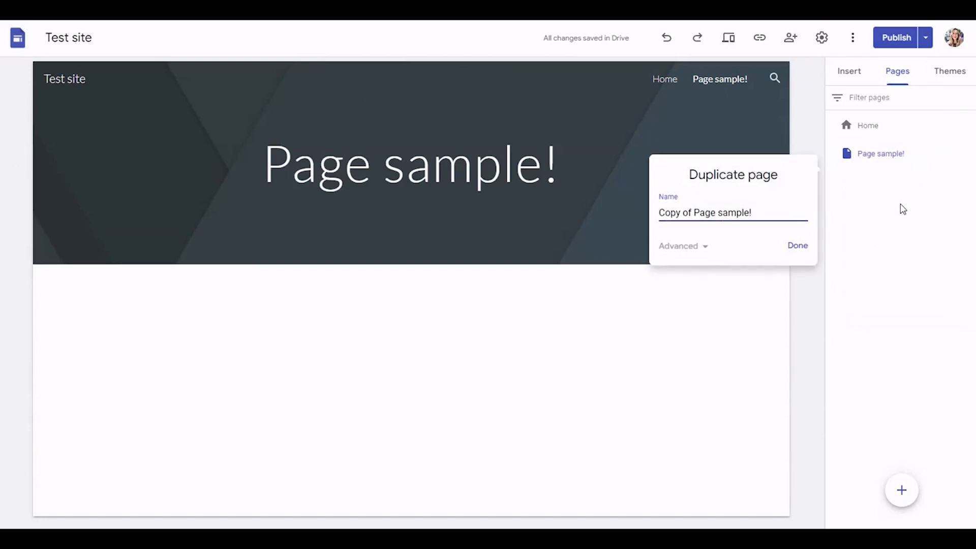
left_click(800, 248)
left_click(897, 43)
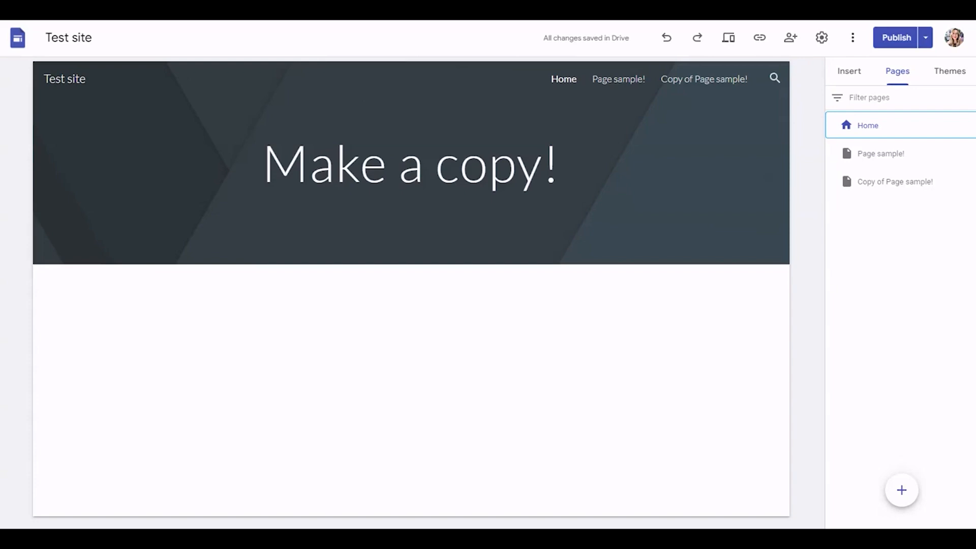
Step: Make a copy of the entire site in My Drive with the file name "Copy of Test site"
left_click(852, 39)
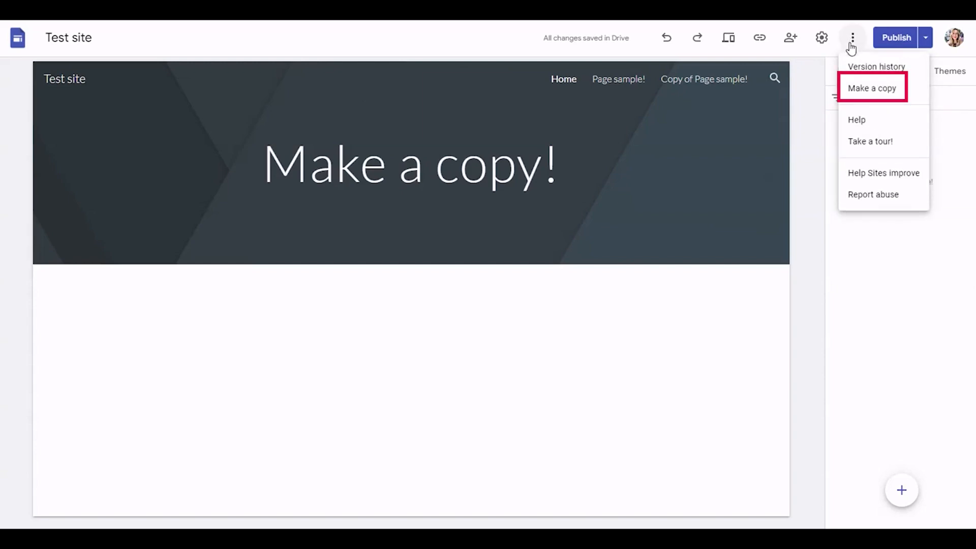
left_click(866, 87)
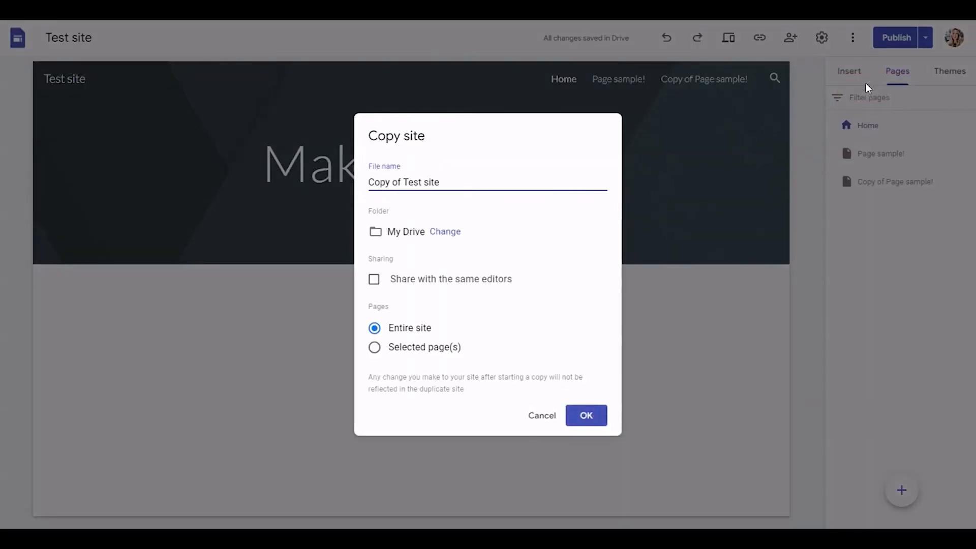
left_click_drag(445, 182, 363, 184)
left_click(470, 181)
left_click(587, 416)
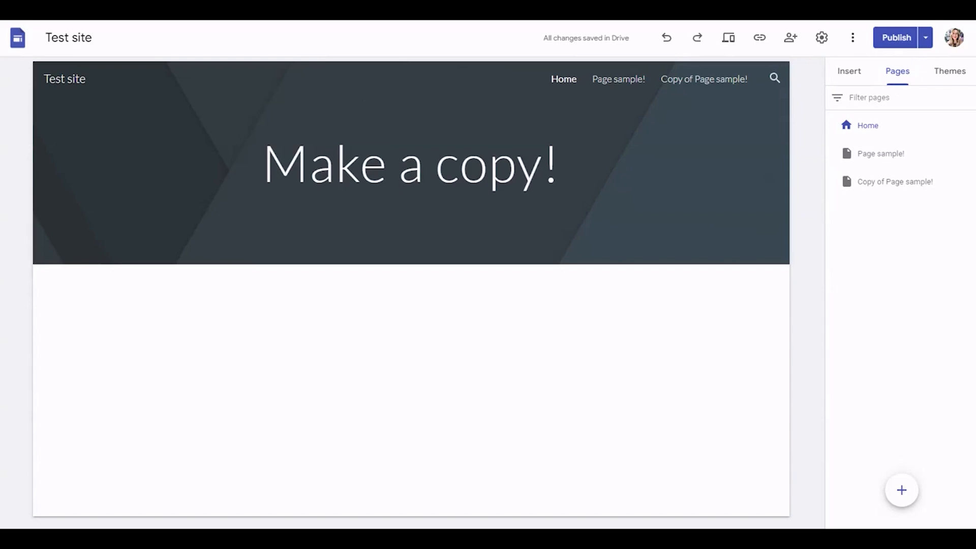
Step: Add a subpage named "Subpage sample!" under the "Copy of Page sample!" page
left_click(892, 69)
left_click(969, 181)
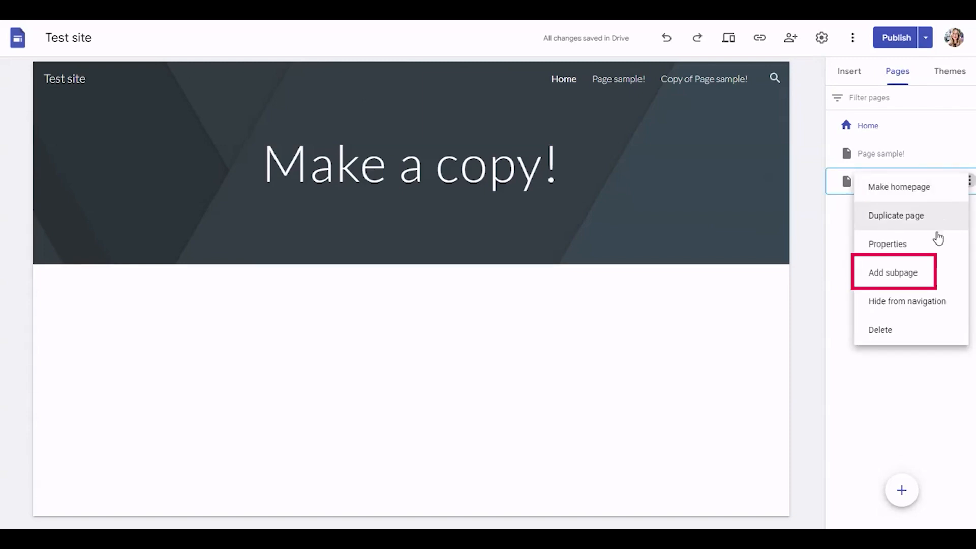
left_click(922, 272)
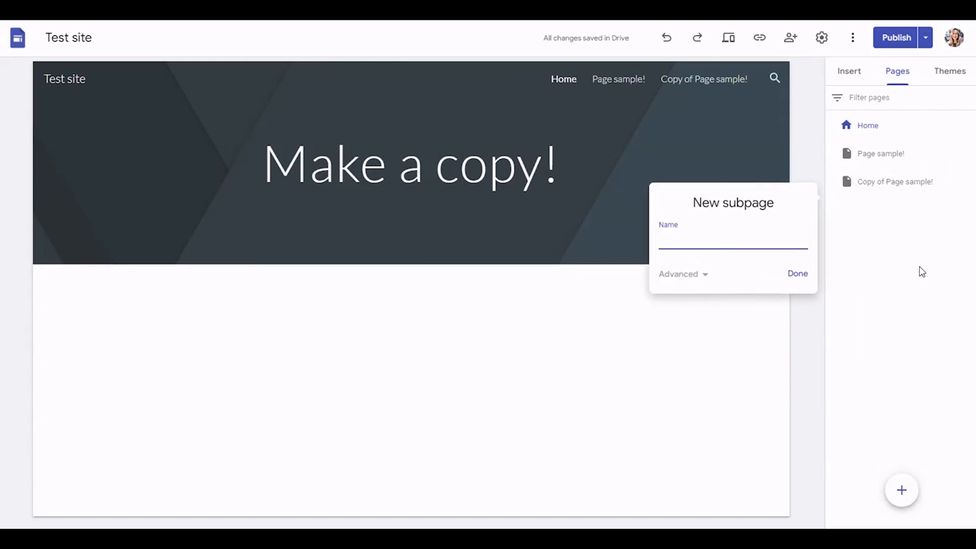
type("Subpage sample!")
left_click(797, 274)
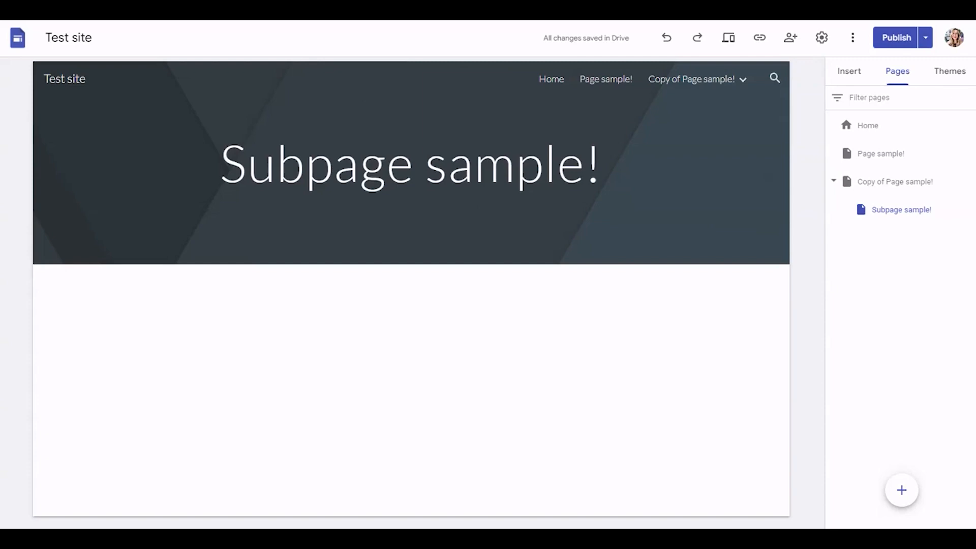
Step: Open the "Subpage sample!" page and publish the site
left_click(889, 183)
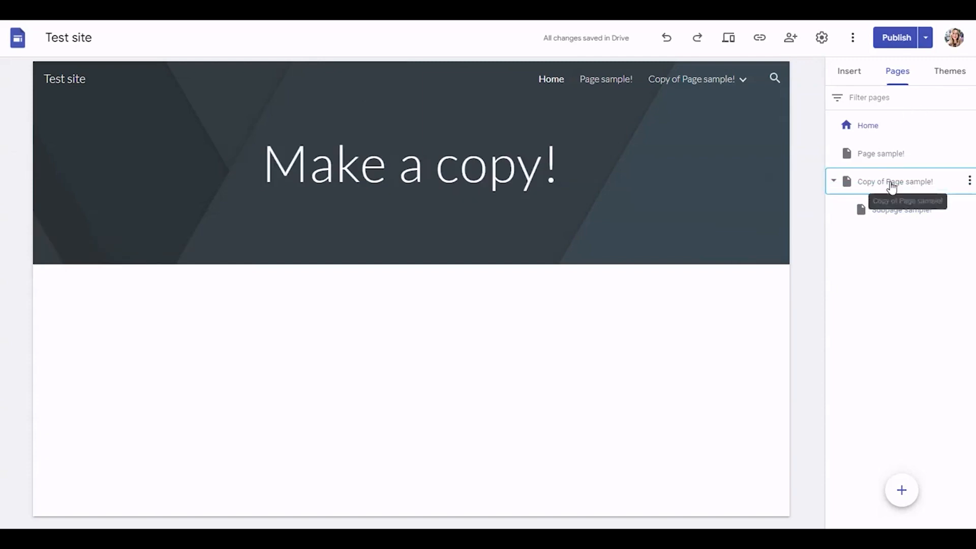
left_click(881, 218)
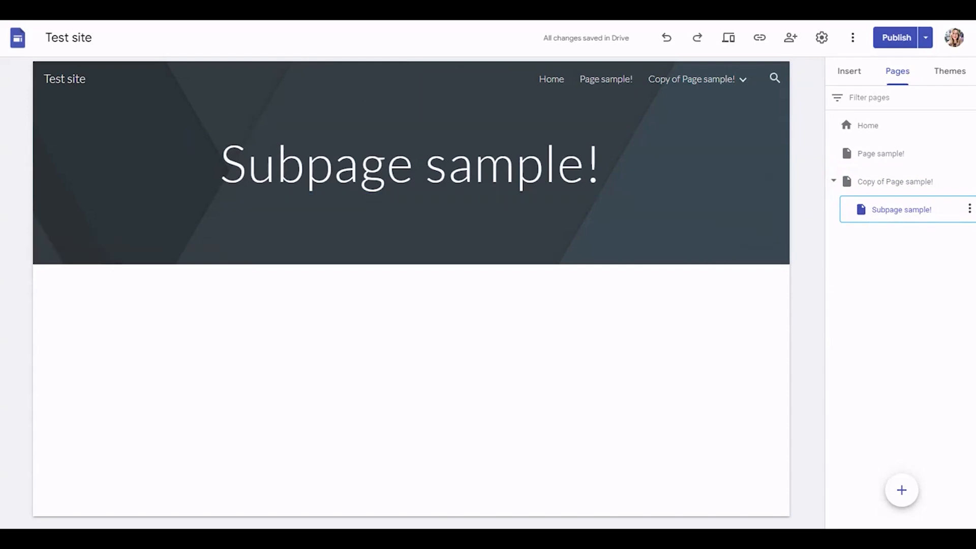
left_click(894, 38)
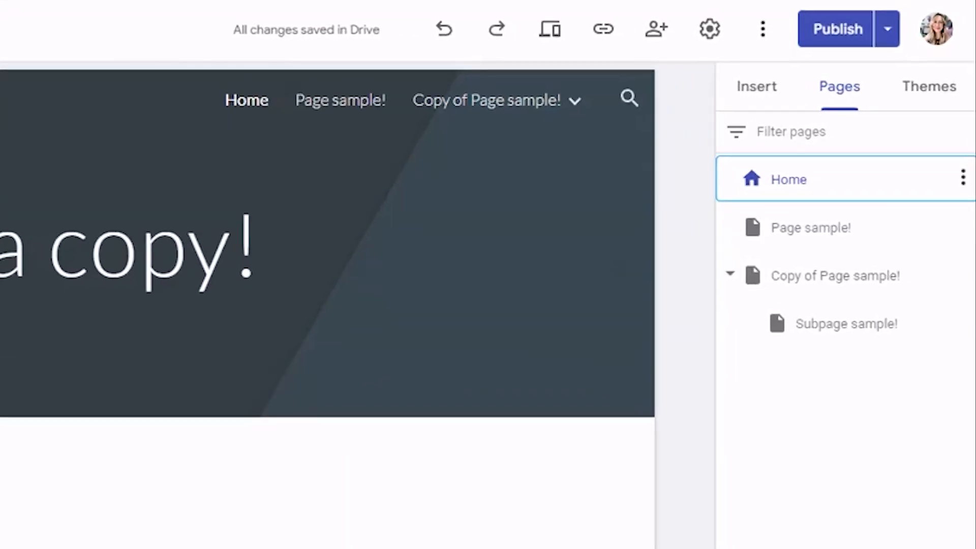
Step: Rearrange the pages so "Page sample!" is nested under a top-level "Subpage sample!", and publish the site
left_click_drag(864, 325, 882, 265)
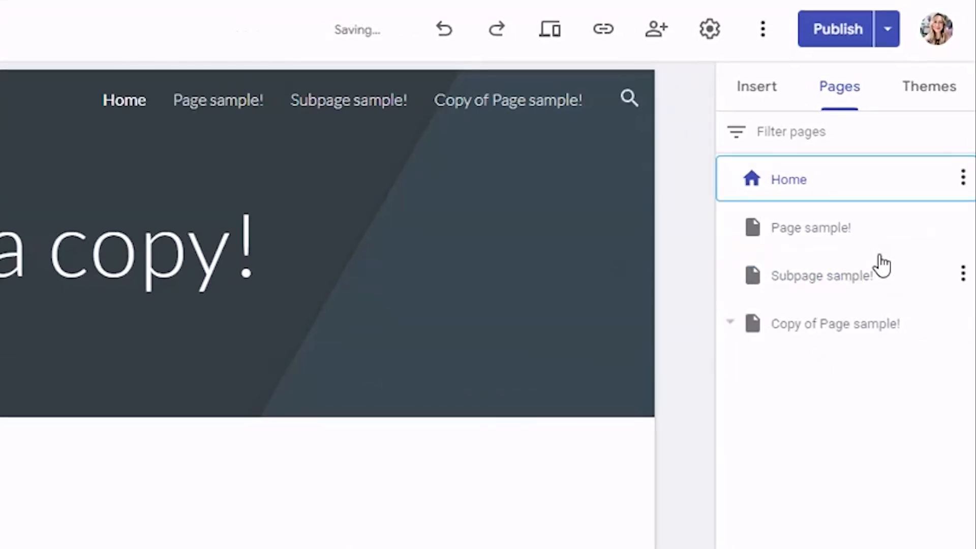
mouse_move(833, 243)
left_mouse_down()
mouse_move(839, 297)
mouse_move(821, 233)
mouse_move(827, 240)
left_mouse_up()
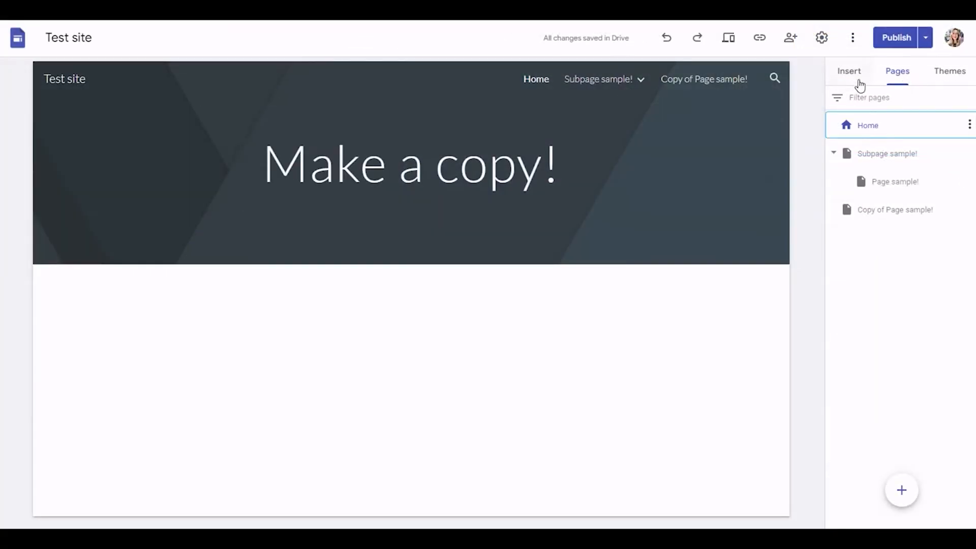
left_click(891, 43)
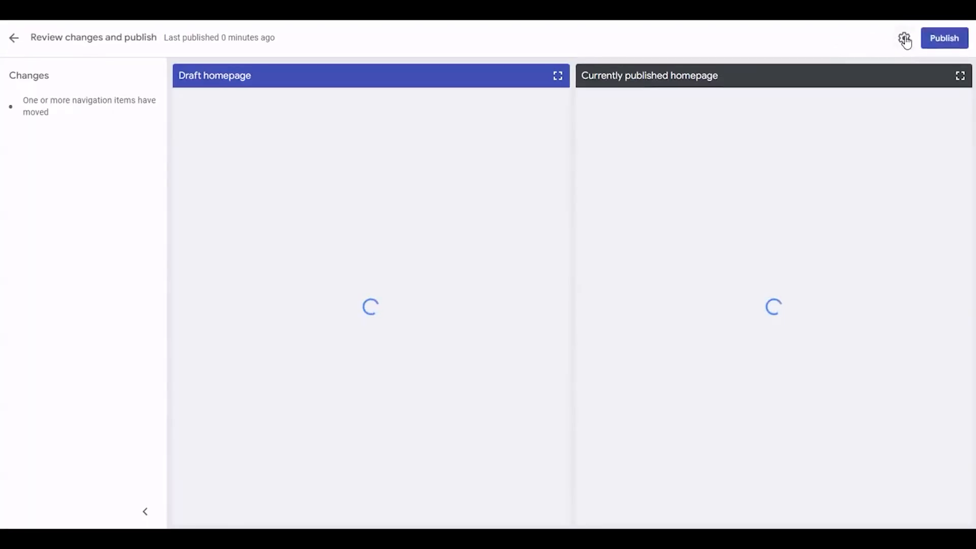
left_click(940, 40)
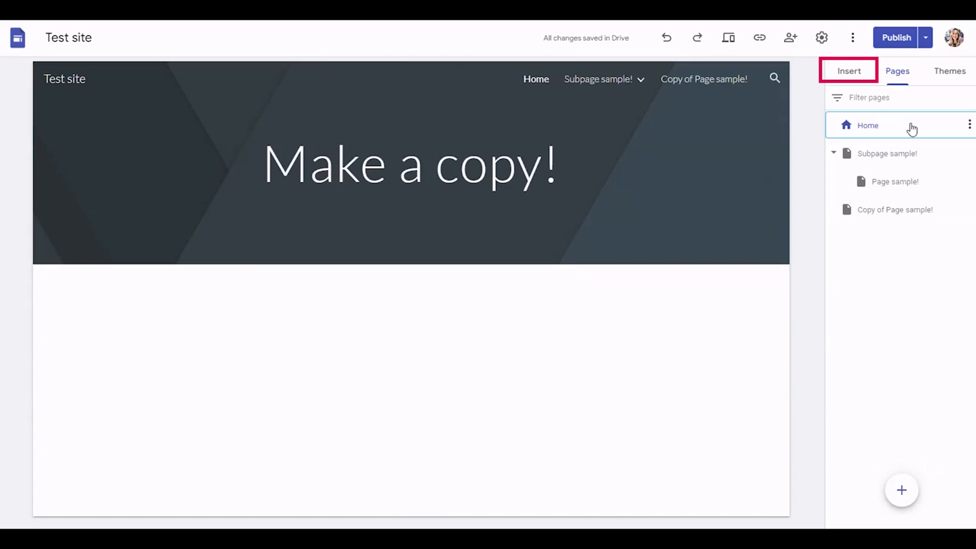
Step: Insert a text box on the home page reading "You are here to learn how to use Google Sites!" and publish the site
left_click(854, 71)
left_click(862, 109)
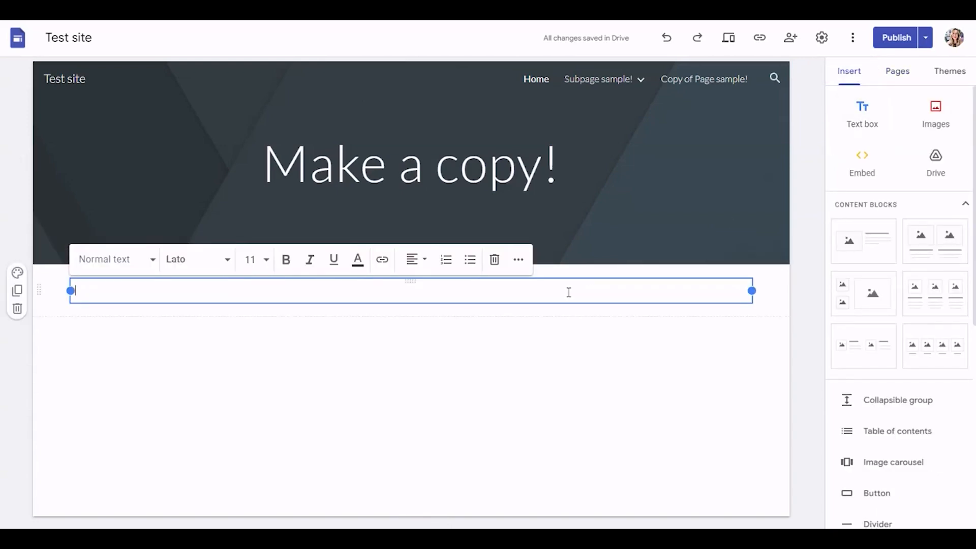
type("You are here to learn how")
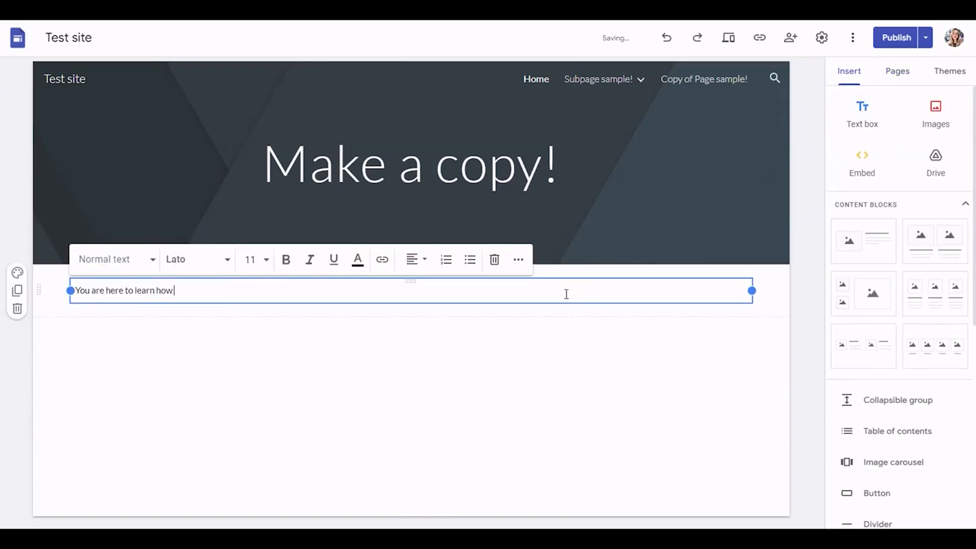
type(" to use Google Sites!")
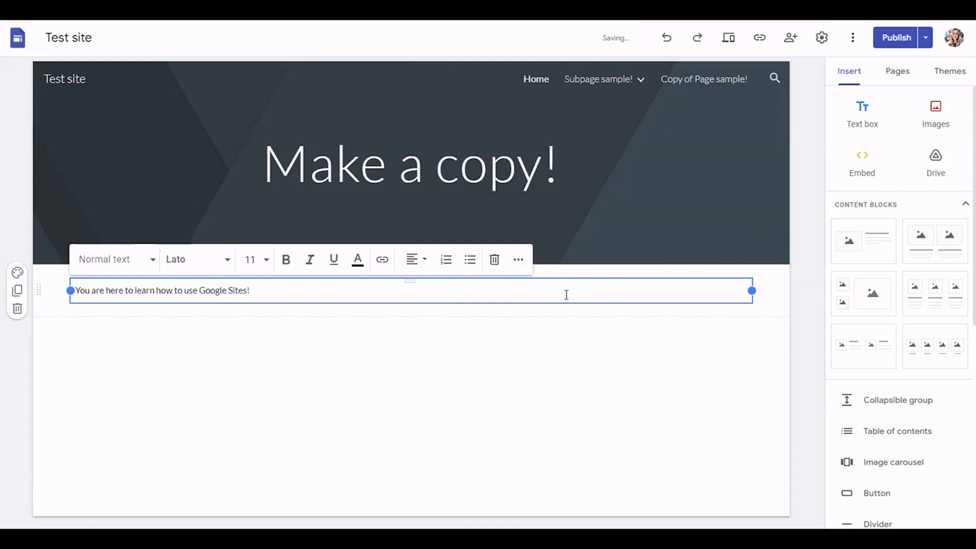
left_click(610, 353)
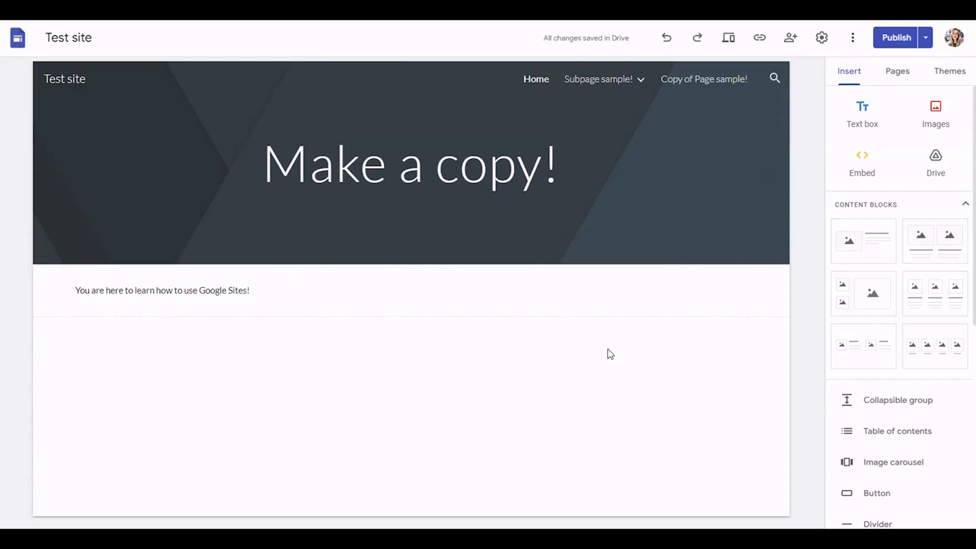
left_click(913, 37)
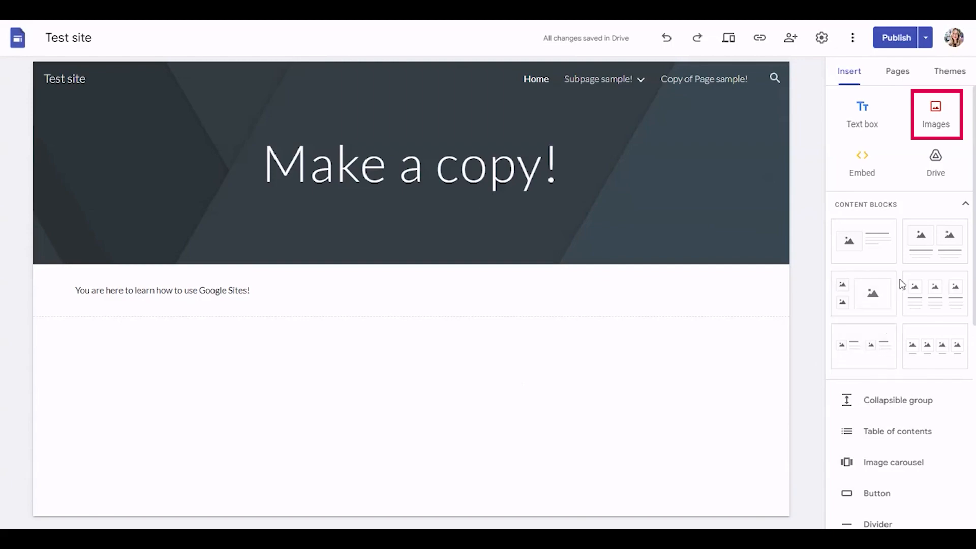
Step: Upload the image SYS_logo.png to the home page below the text box and publish the site
left_click(941, 116)
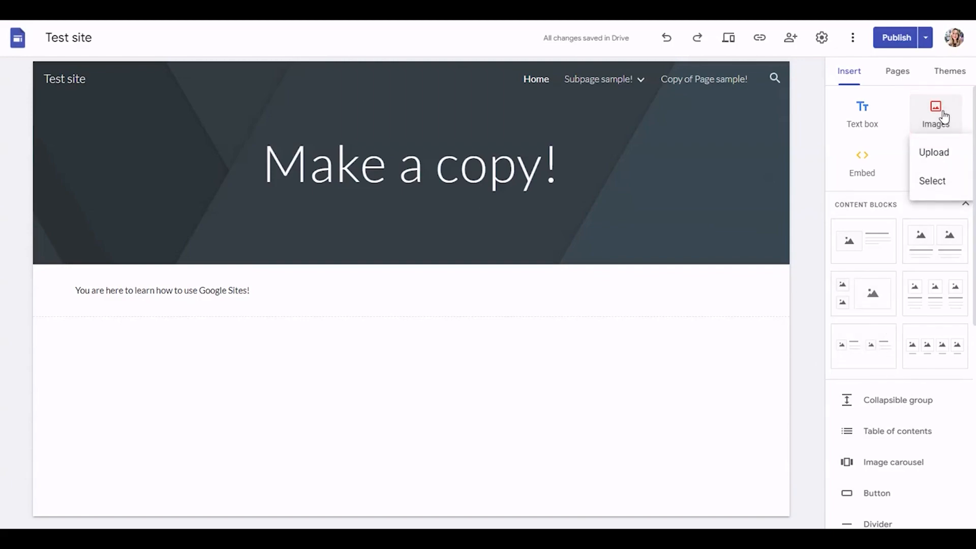
left_click(935, 152)
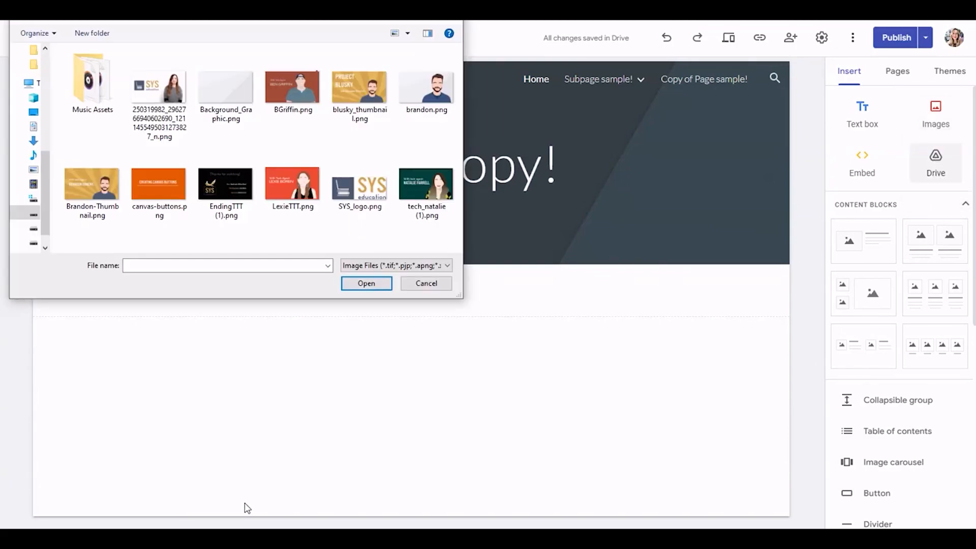
left_click(355, 189)
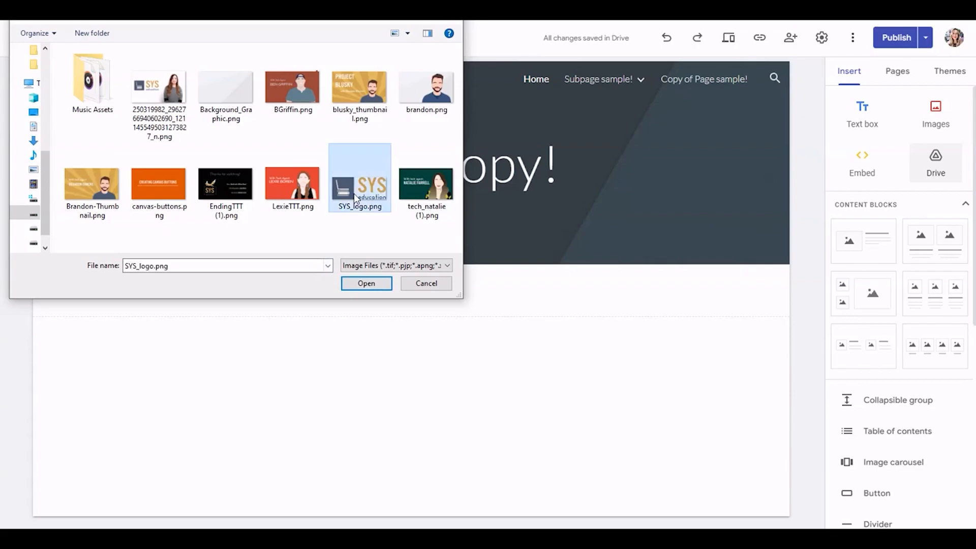
left_click(379, 283)
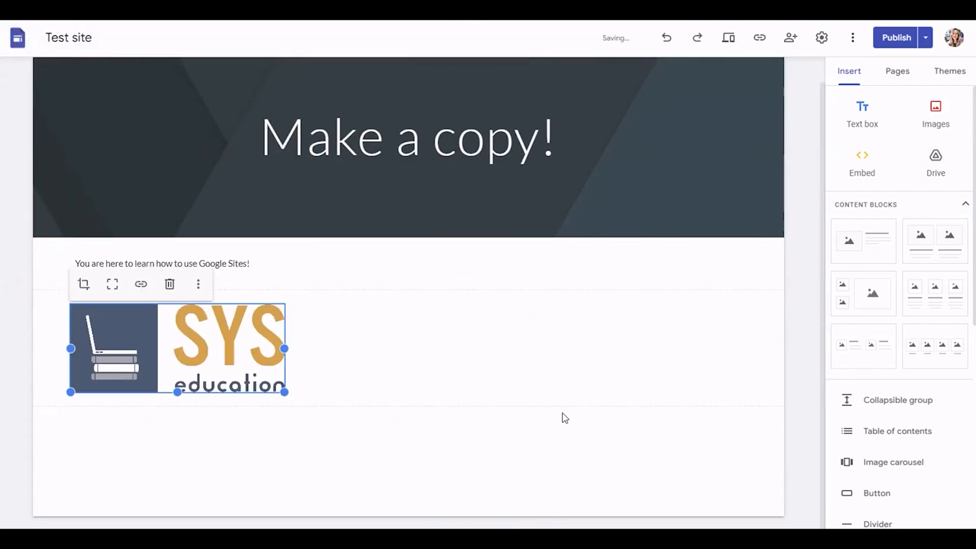
left_click(564, 418)
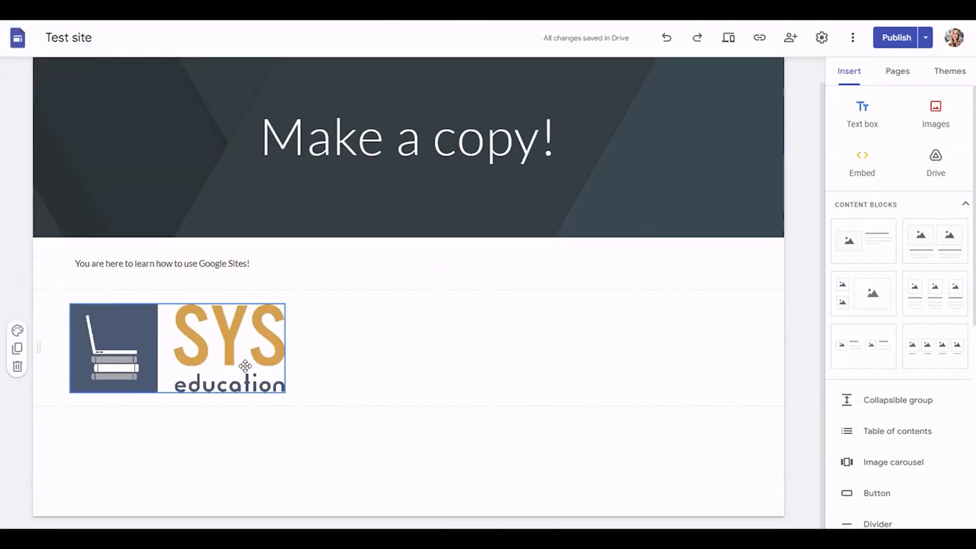
left_click(895, 38)
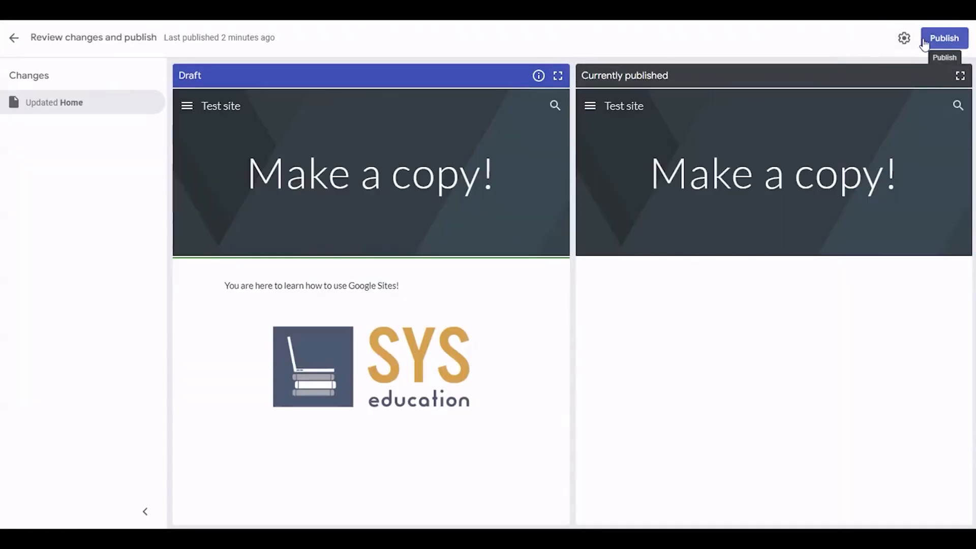
left_click(944, 38)
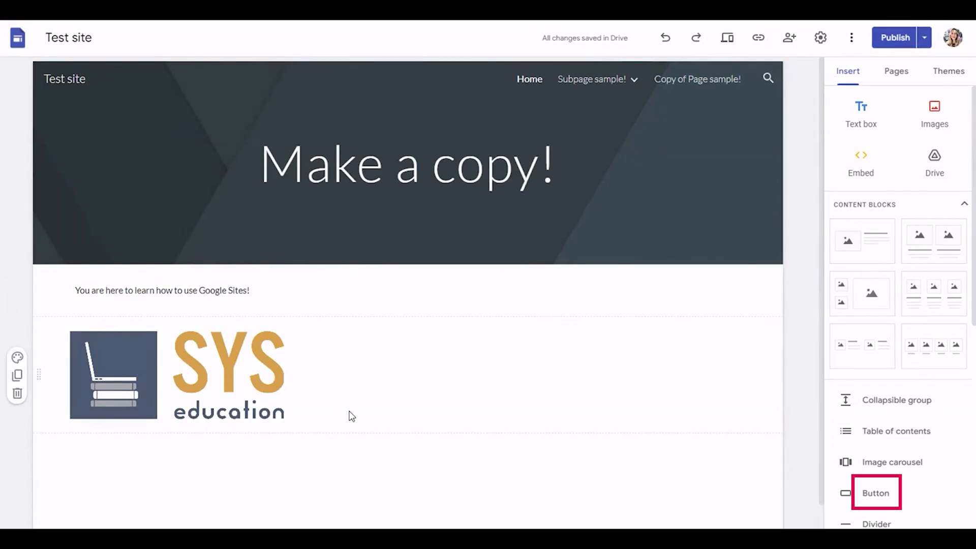
left_click(873, 492)
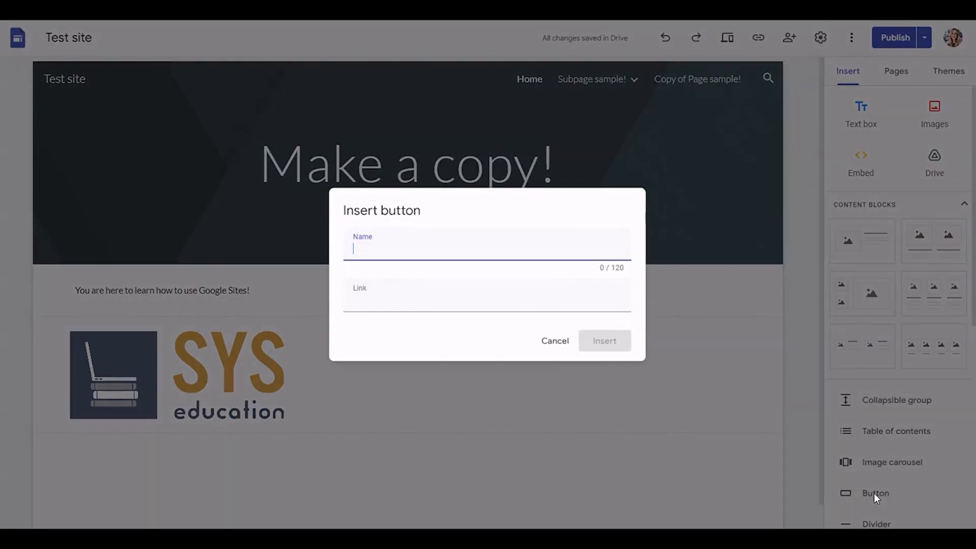
type("Test button!")
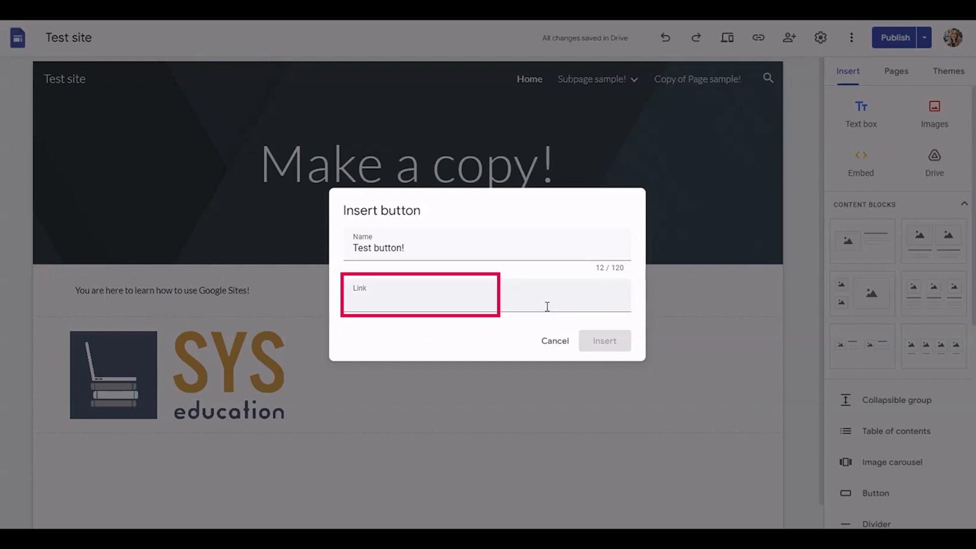
left_click(412, 303)
right_click(413, 304)
left_click(446, 404)
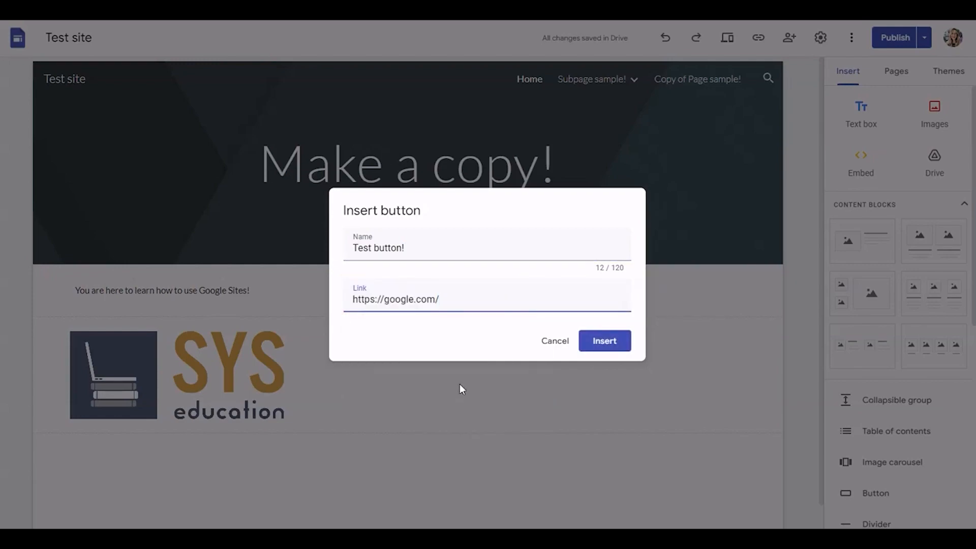
left_click(614, 345)
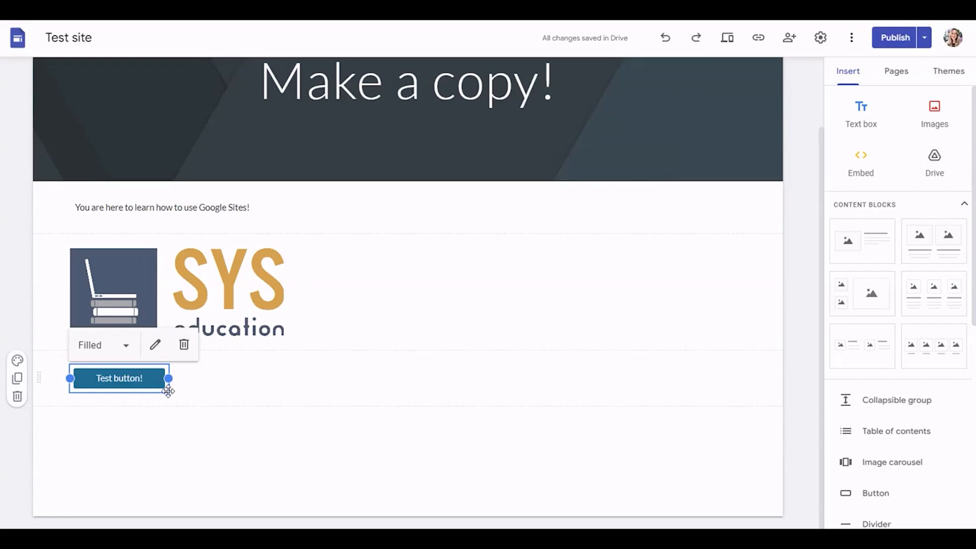
Step: Move "Test button!" slightly to the right within its section and publish the site
left_click_drag(153, 378, 223, 382)
left_click(218, 483)
left_click(895, 37)
left_click(932, 38)
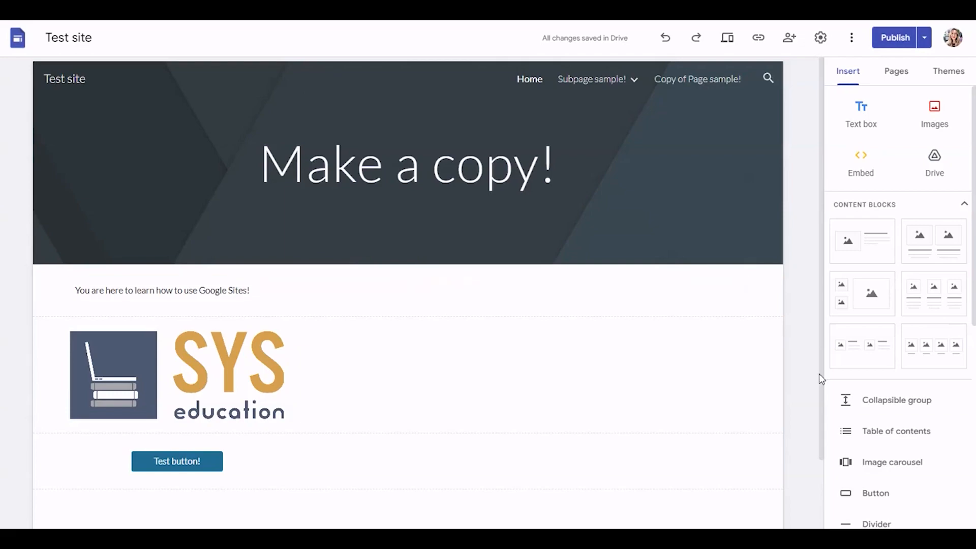
Step: Embed the Google Slides file "Untitled presentation" below the button on the home page and publish the site
scroll(920, 475, "down", 5)
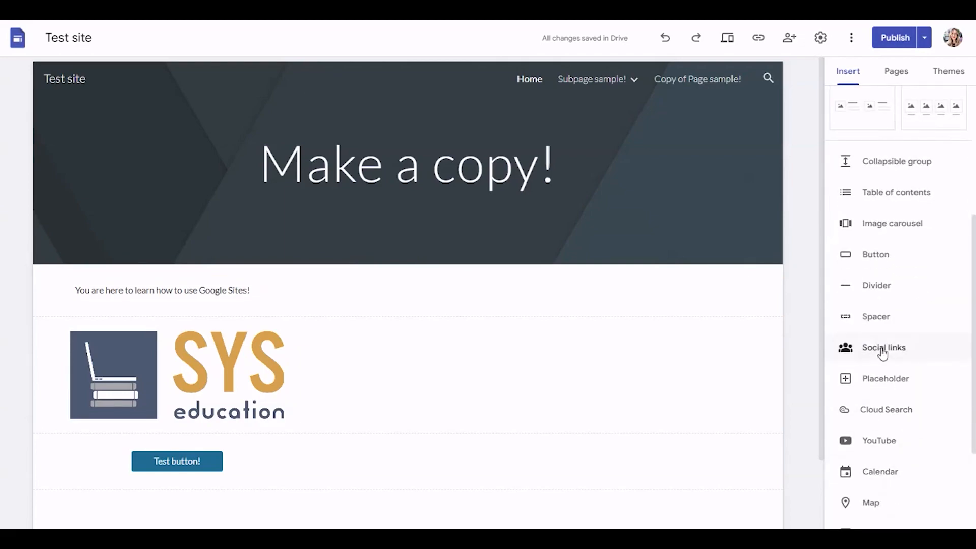
scroll(874, 350, "down", 3)
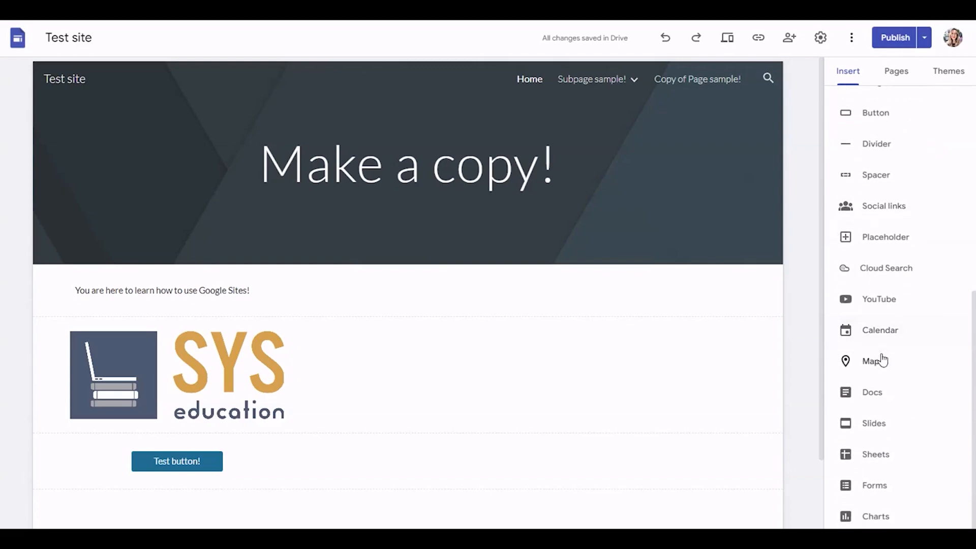
left_click(878, 423)
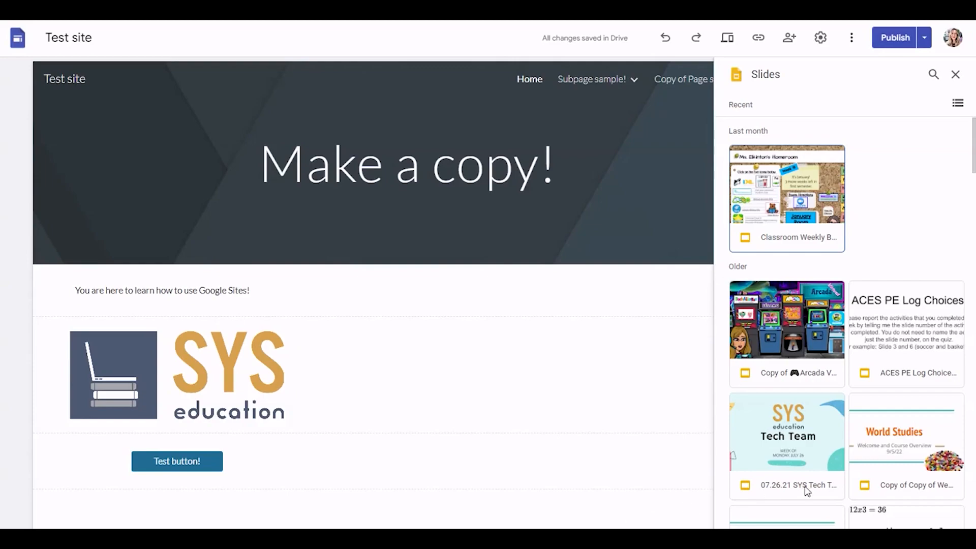
scroll(951, 122, "down", 9)
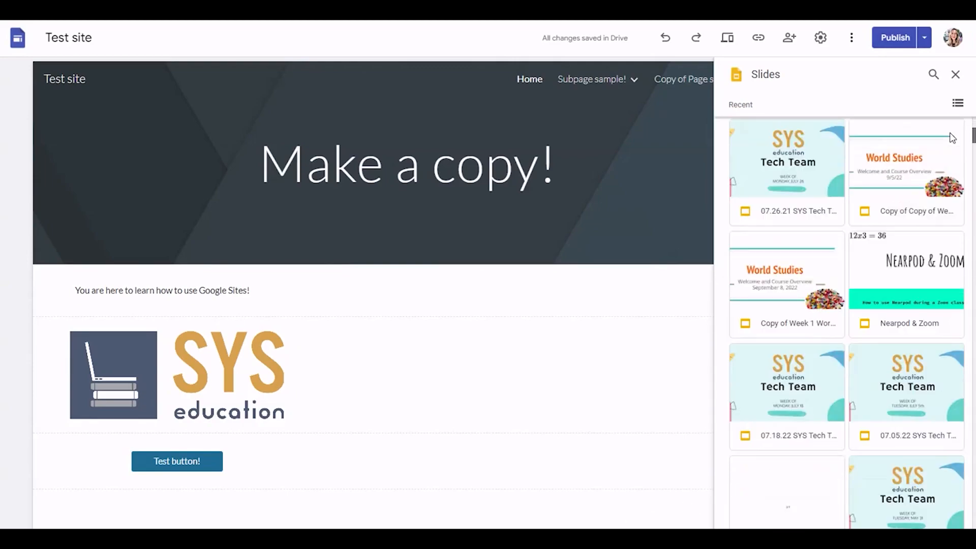
left_click(784, 337)
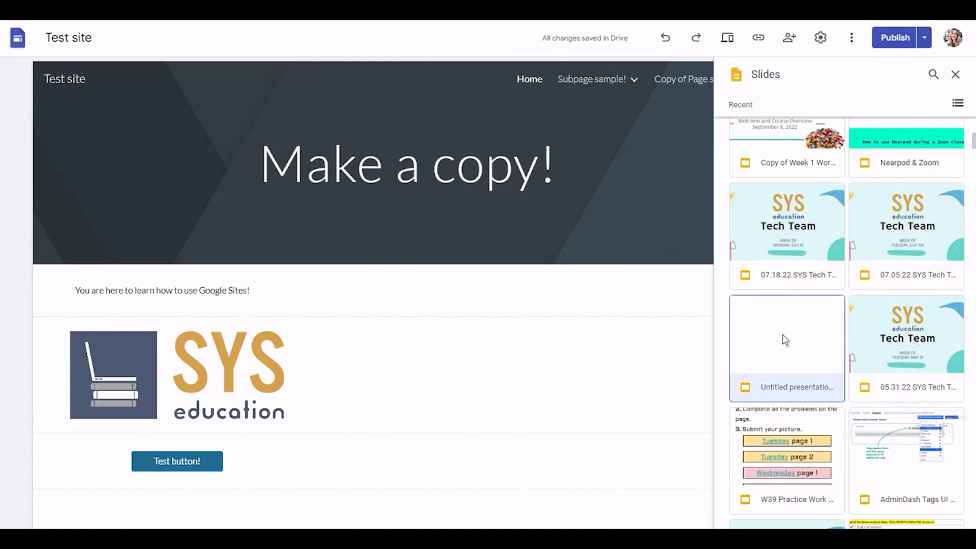
left_click(929, 515)
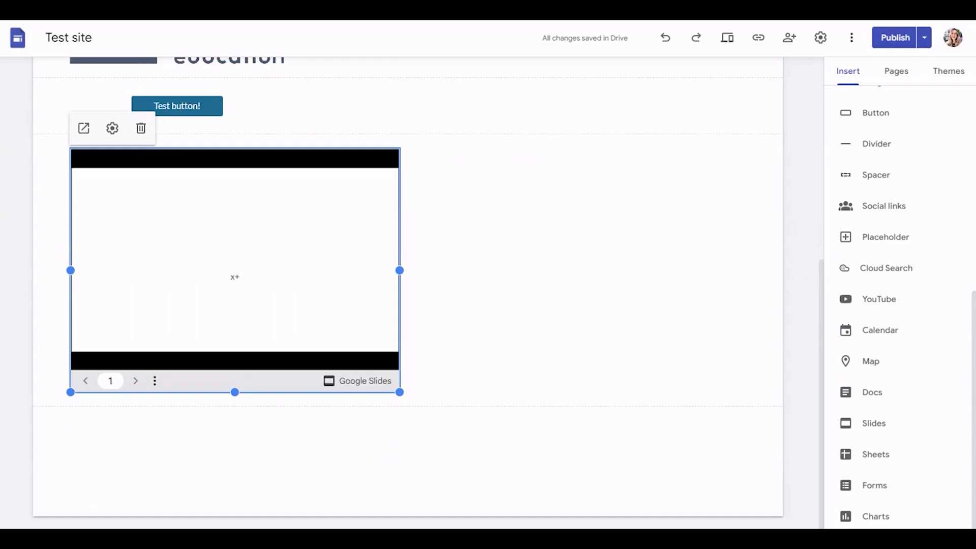
left_click(882, 45)
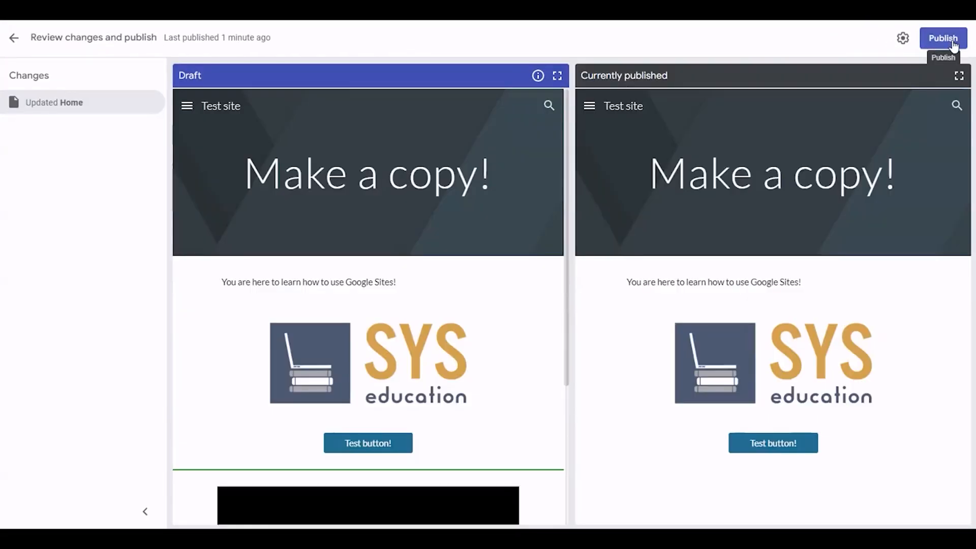
left_click(943, 38)
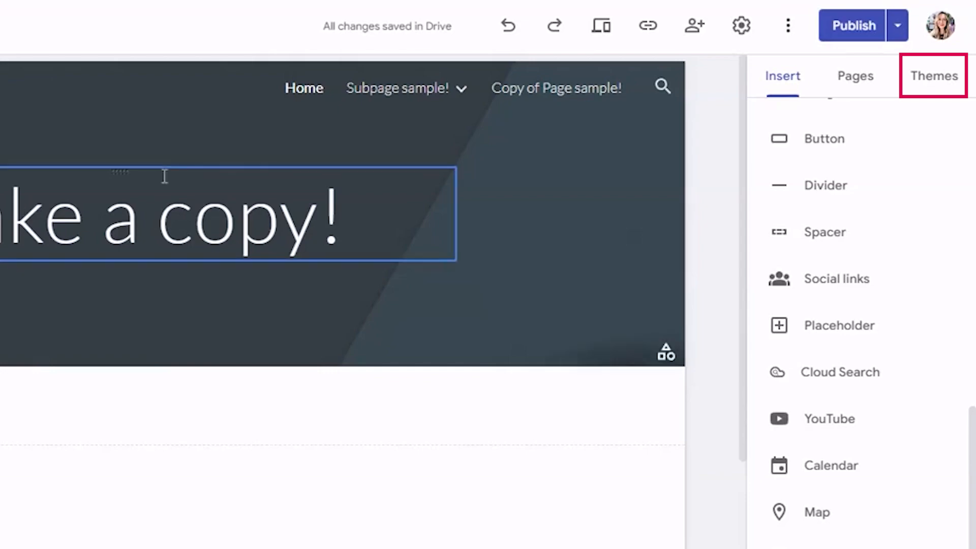
Step: Try out the Simple theme in purple and other Google themes, including Vision, Impression and Diplomat
left_click(955, 82)
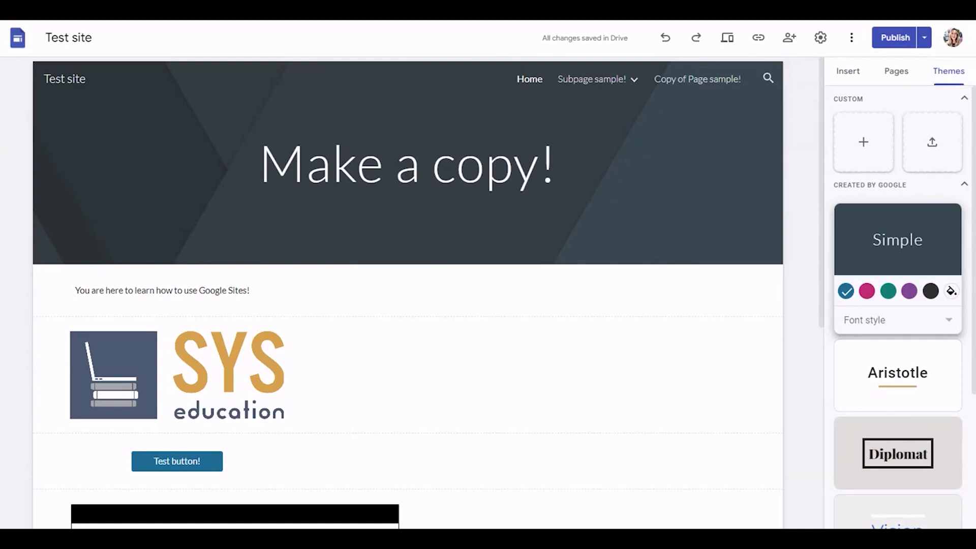
left_click(909, 291)
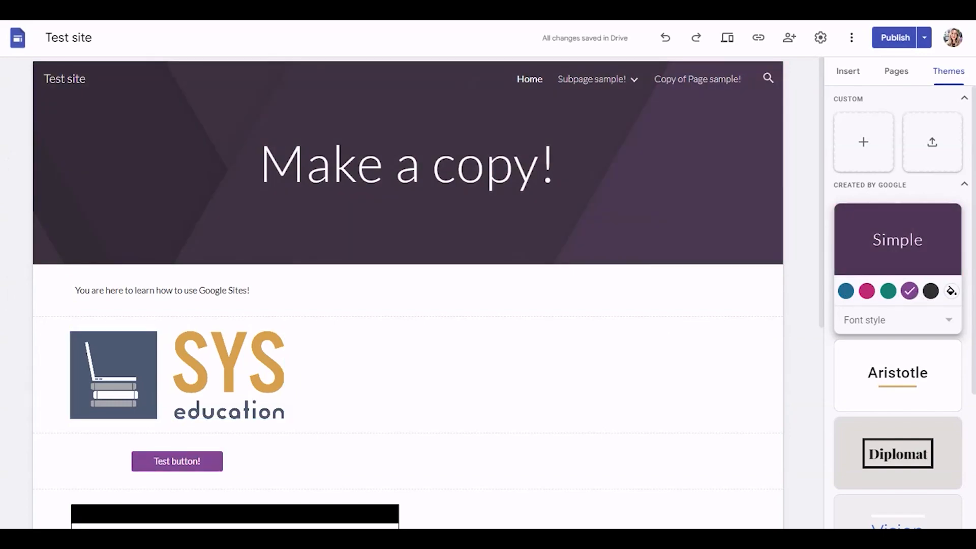
scroll(938, 446, "down", 2)
left_click(940, 359)
left_click(944, 421)
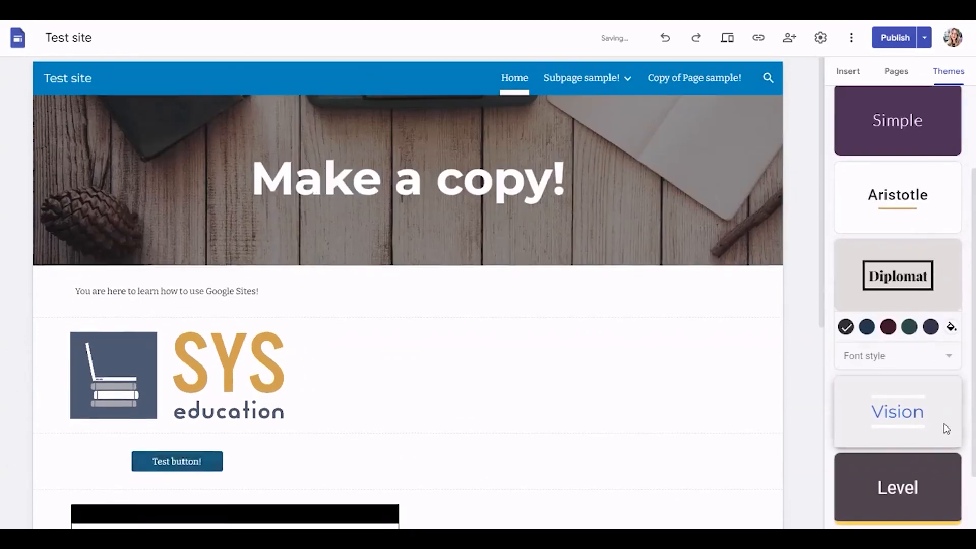
left_click(923, 481)
left_click(915, 518)
scroll(936, 376, "up", 5)
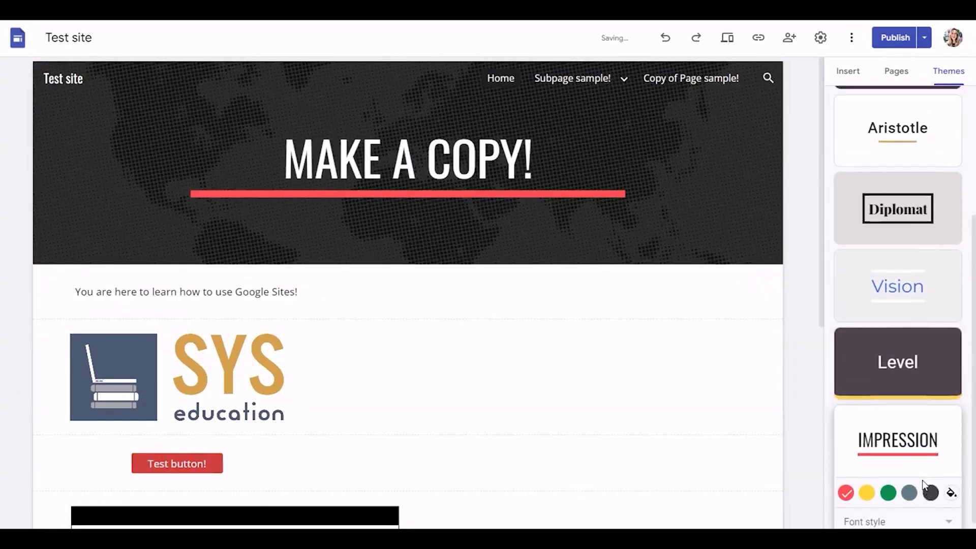
left_click(926, 310)
left_click(936, 439)
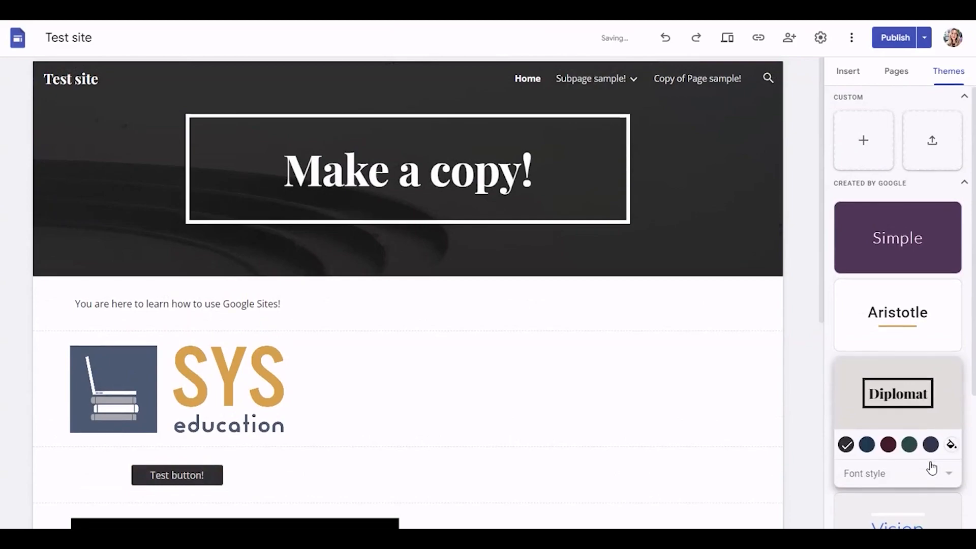
Step: Apply the Vision theme to the site and publish the site
scroll(931, 433, "down", 2)
left_click(931, 433)
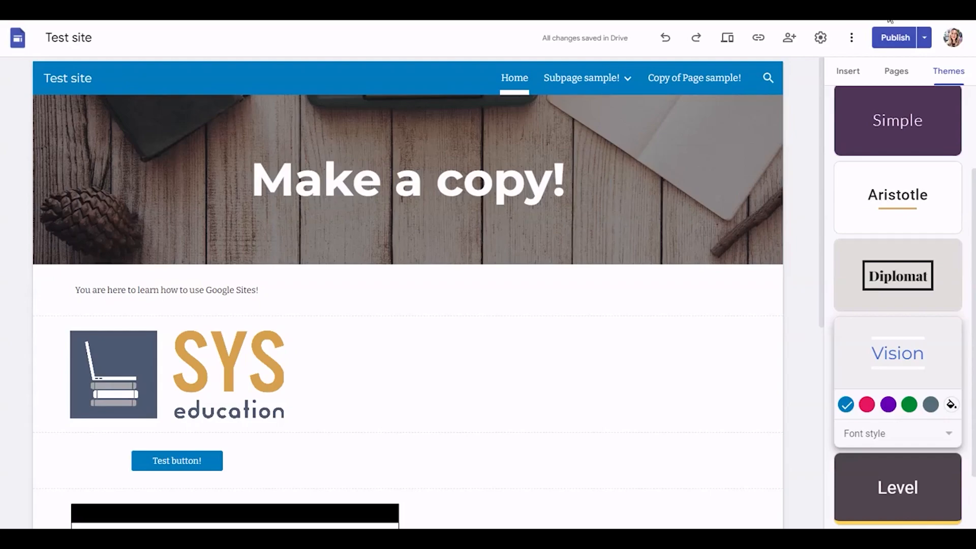
left_click(893, 34)
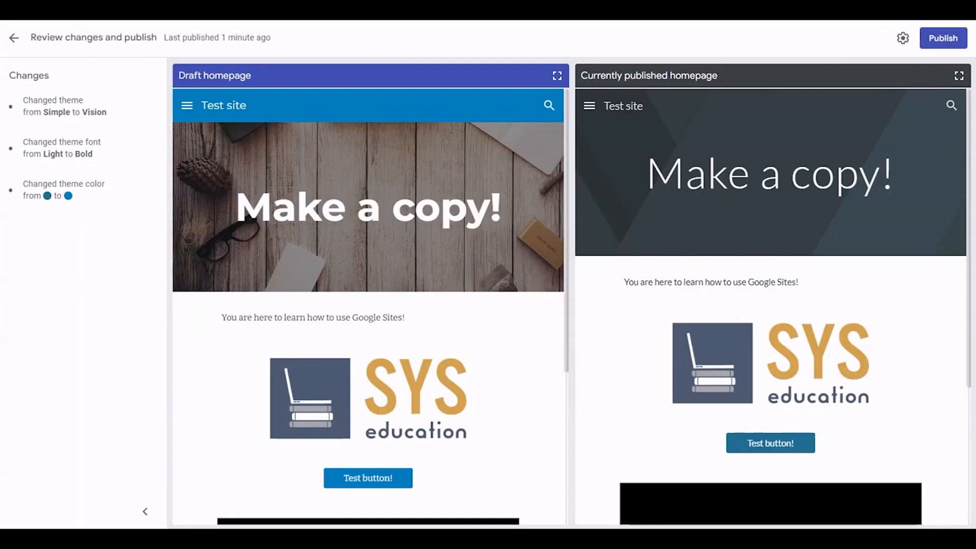
left_click(942, 37)
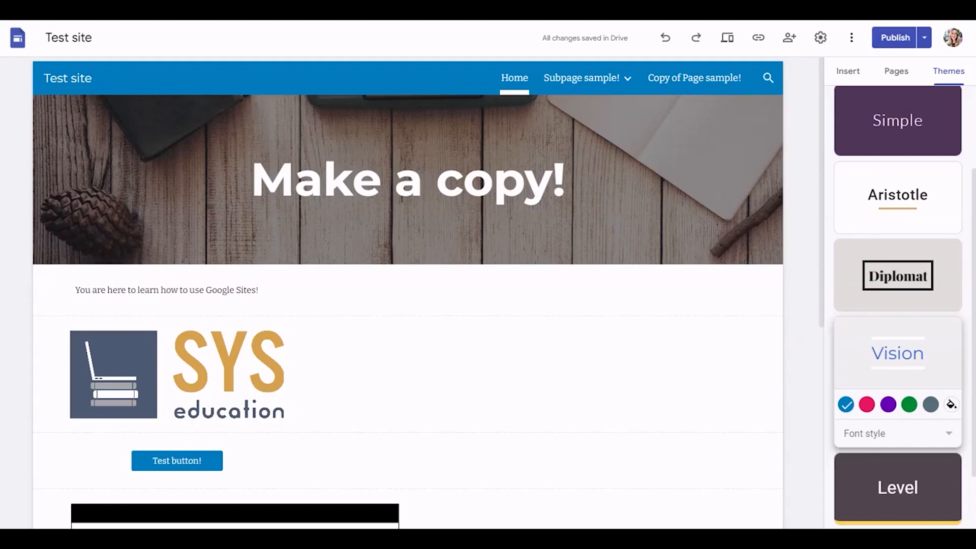
Step: Preview the site's home page in phone, tablet and large-screen layouts, and return to the editor
left_click(895, 71)
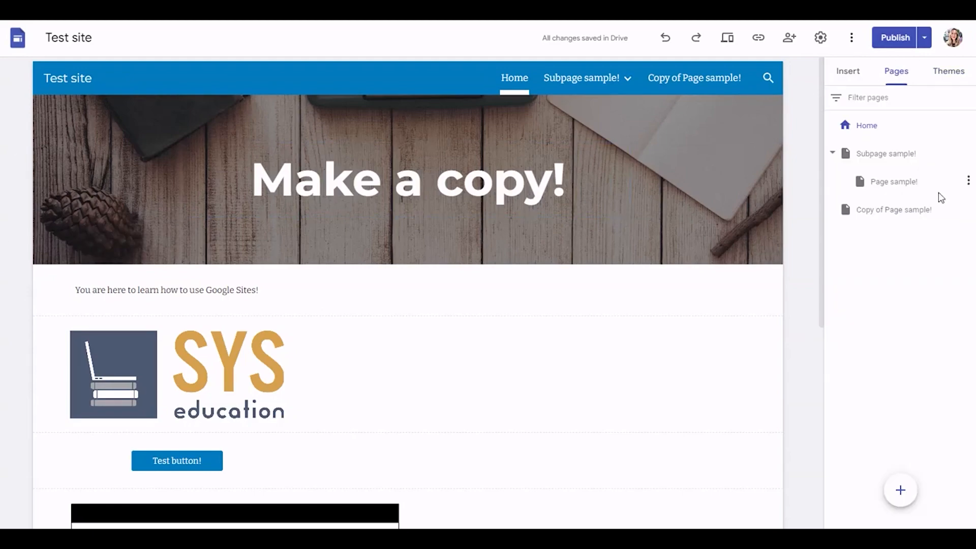
left_click(727, 43)
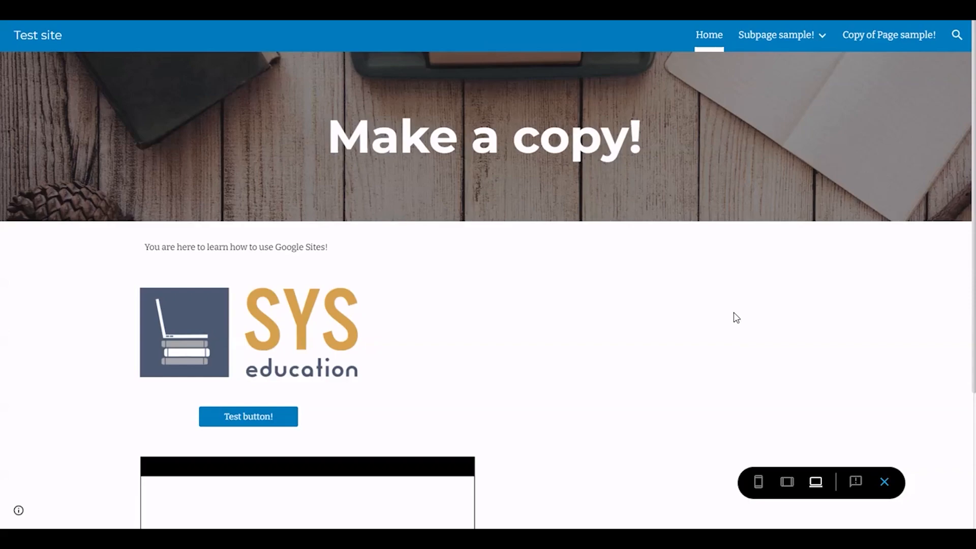
scroll(690, 447, "down", 3)
scroll(690, 448, "up", 3)
left_click(758, 482)
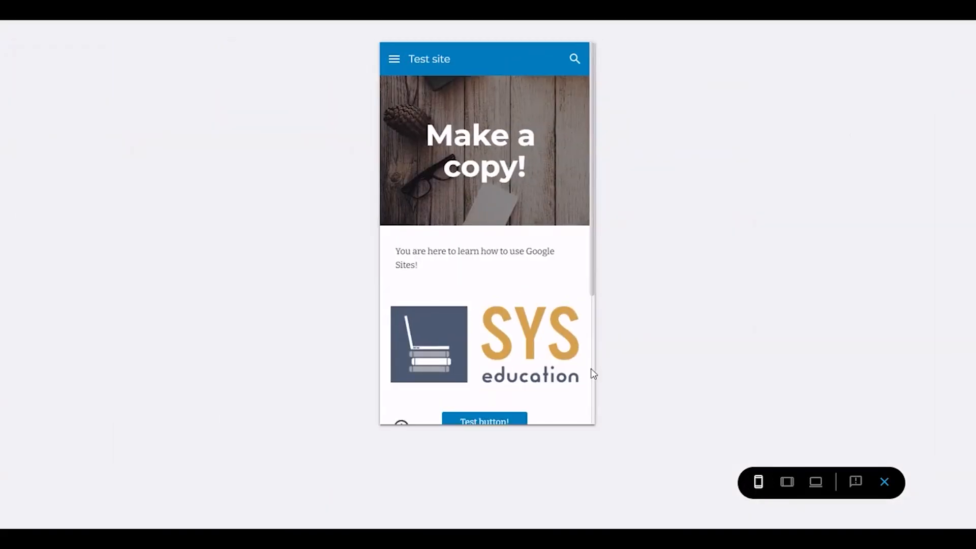
scroll(501, 333, "down", 4)
left_click(787, 482)
scroll(538, 288, "down", 3)
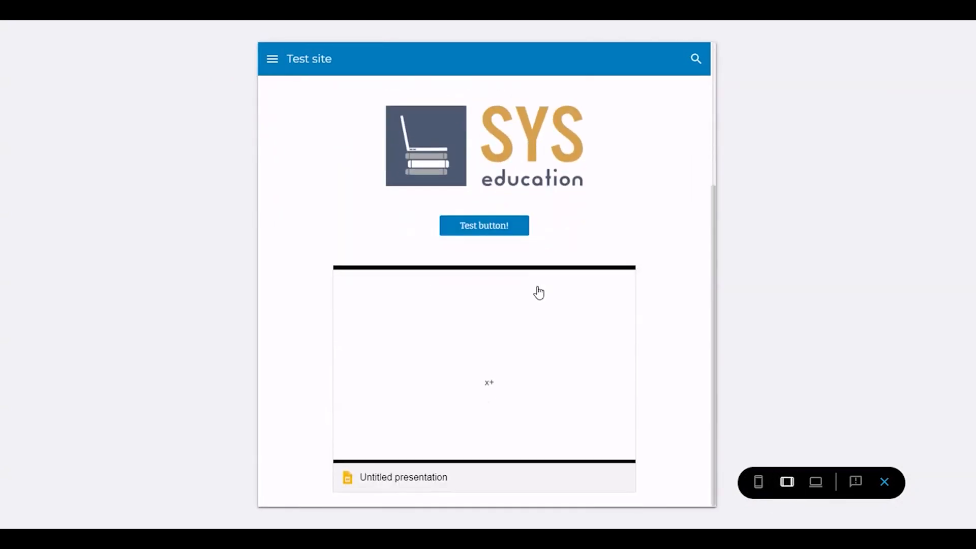
left_click(816, 482)
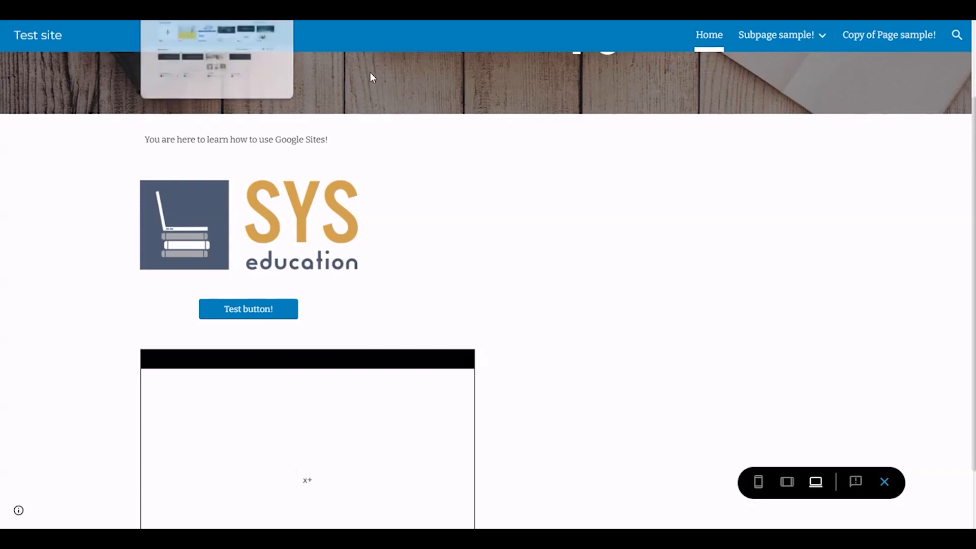
left_click(885, 482)
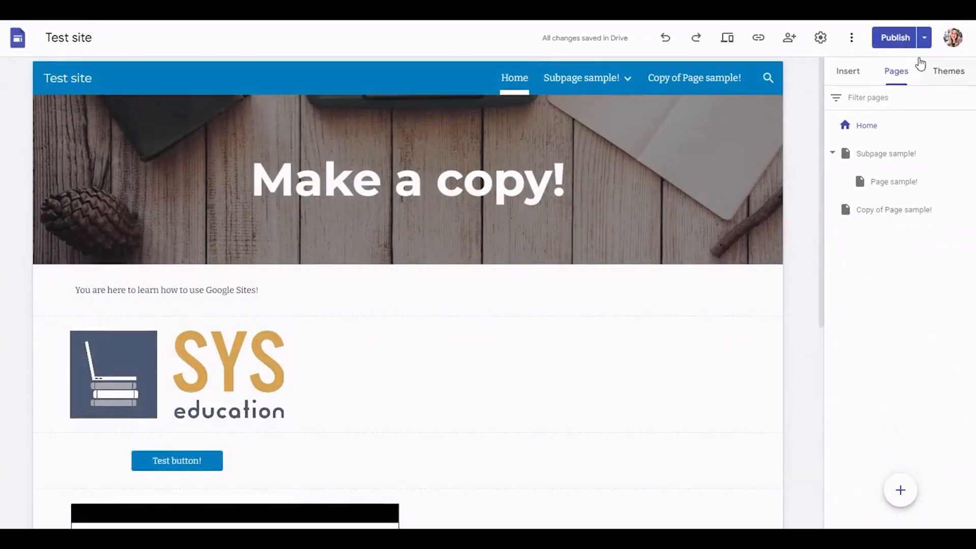
Step: Review the site's unpublished changes and return to the editor
left_click(897, 30)
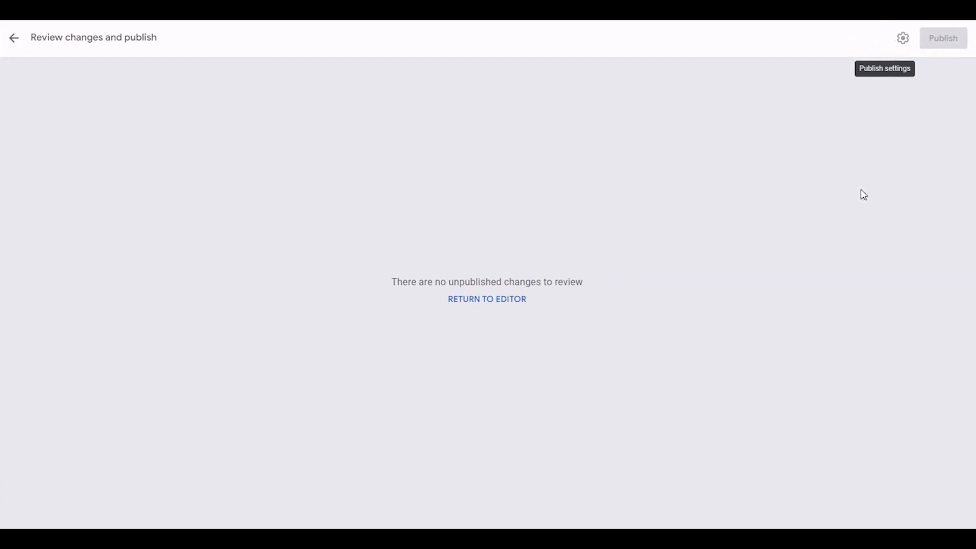
left_click(487, 299)
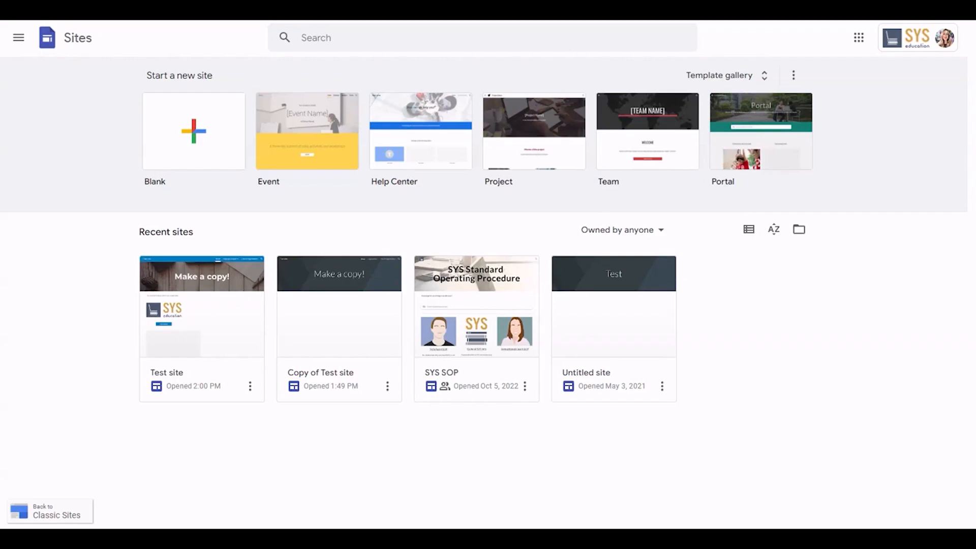
Step: Remove the site "Copy of Test site" from the recent sites on the Google Sites home page
left_click(77, 40)
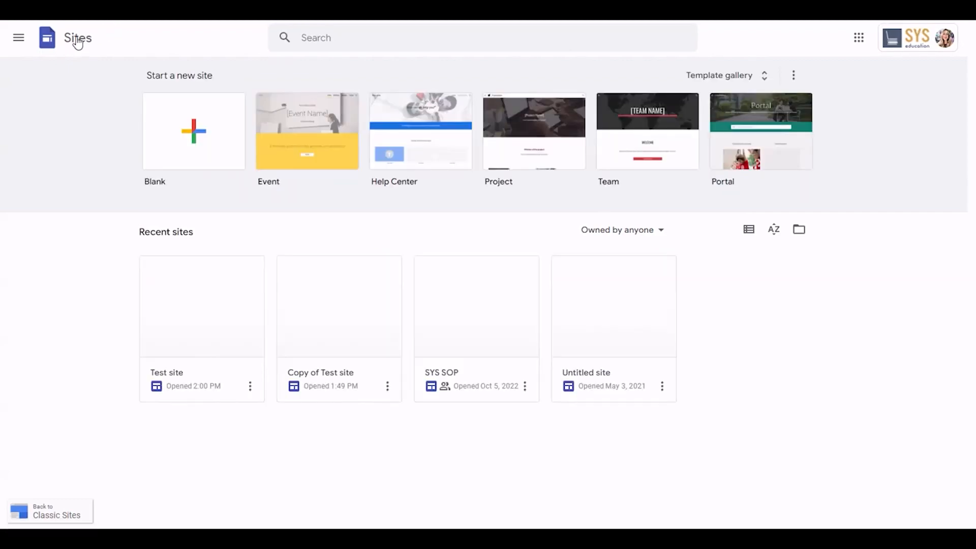
left_click(78, 42)
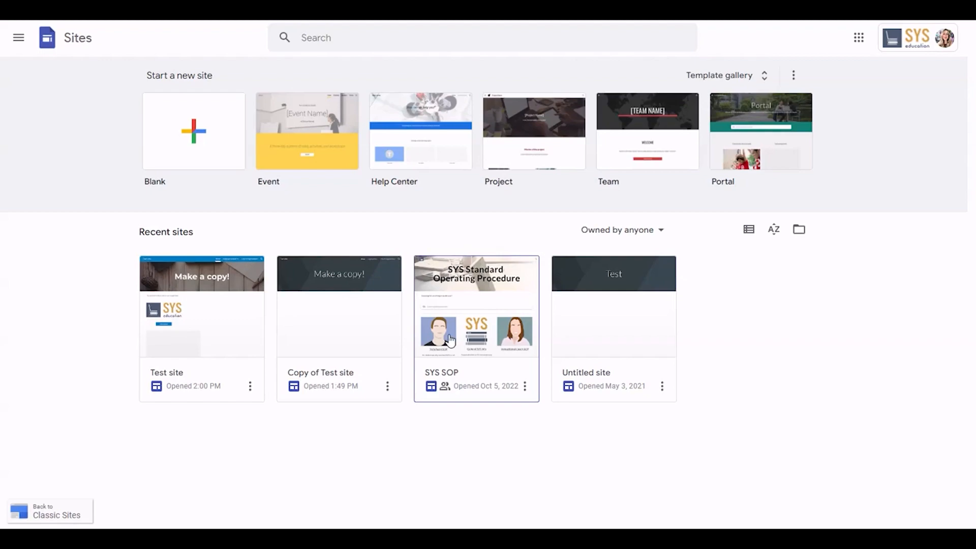
left_click(387, 386)
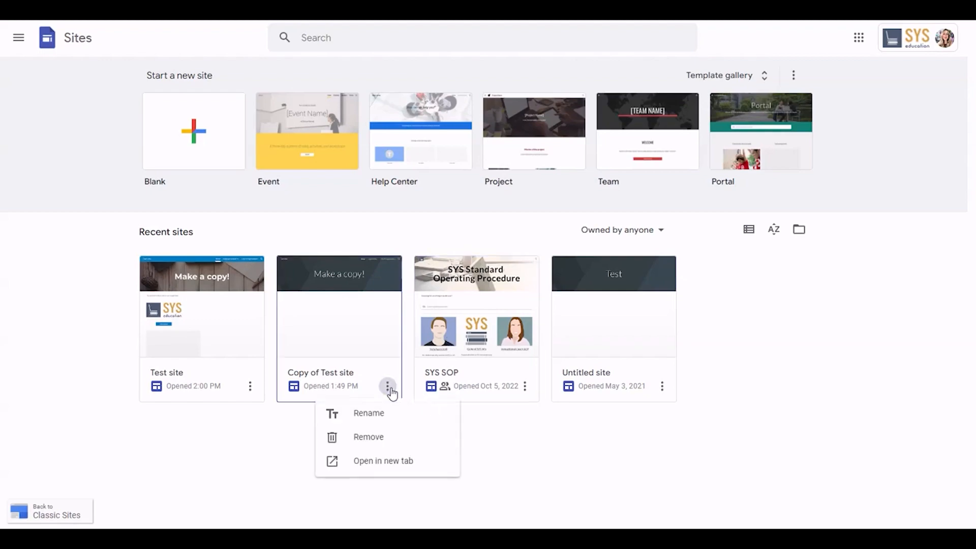
left_click(376, 436)
left_click(672, 317)
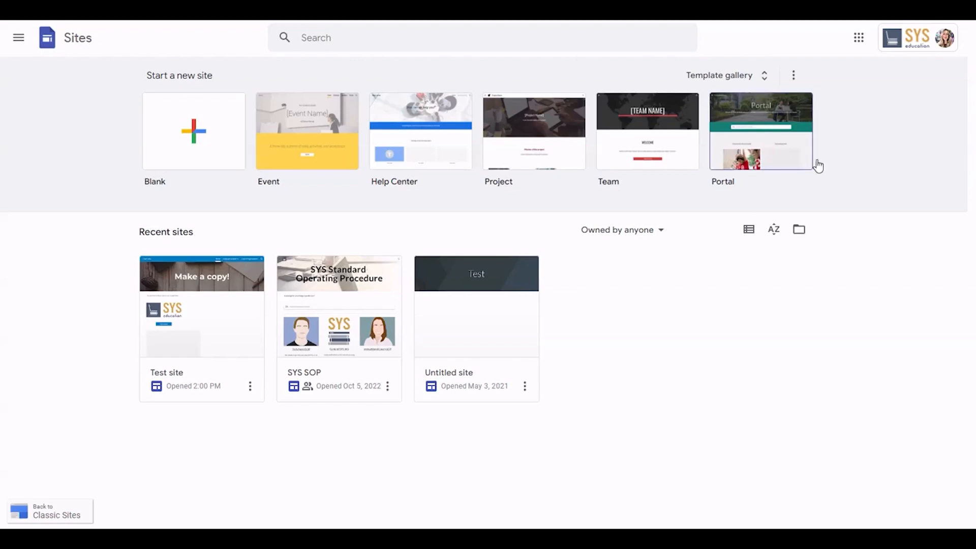
Step: Switch to Google Drive and restore "Copy of Test site" from the trash
left_click(863, 39)
left_click(919, 89)
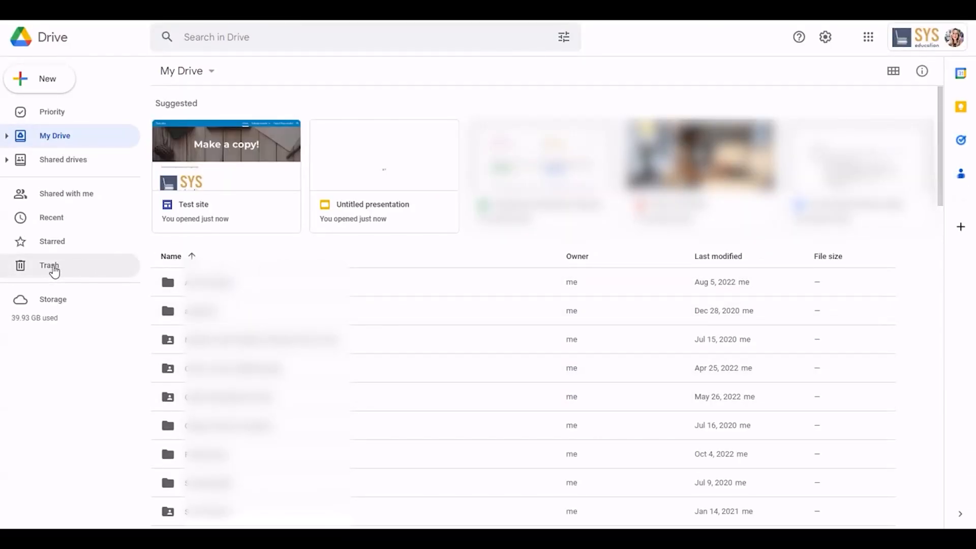
left_click(53, 270)
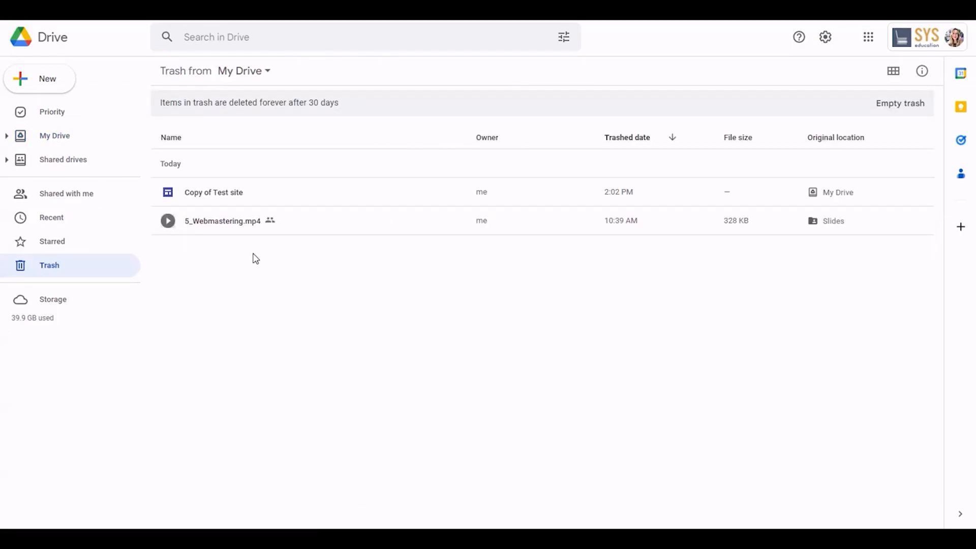
left_click(243, 197)
right_click(243, 197)
left_click(826, 71)
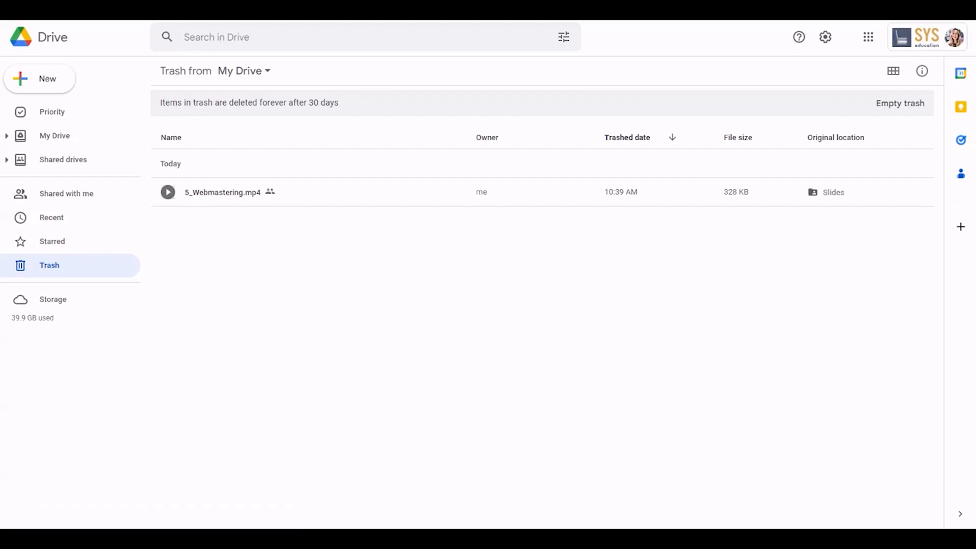
Step: Switch back to the Google Sites home page at sites.google.com
left_click(410, 15)
type("sites goo")
key("Return")
type("sites.google.com")
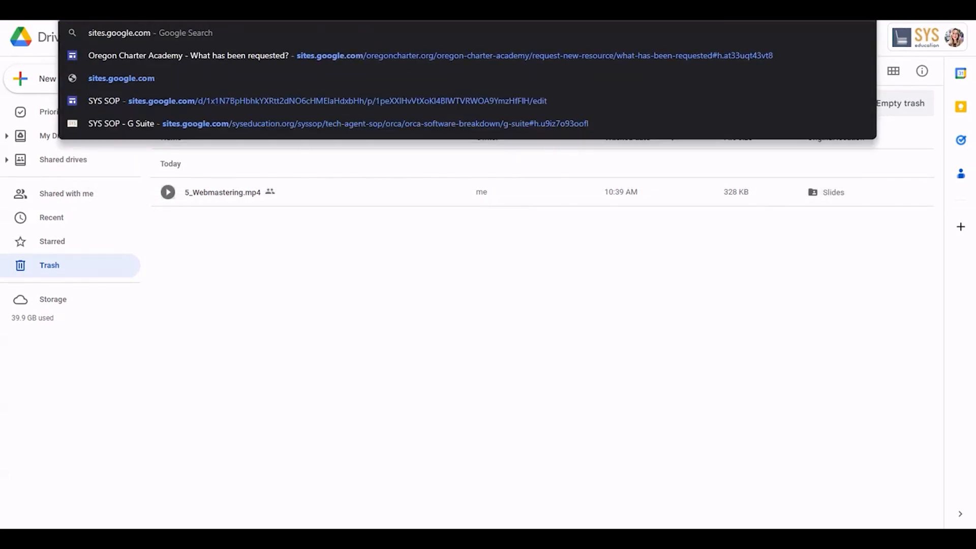
key("Return")
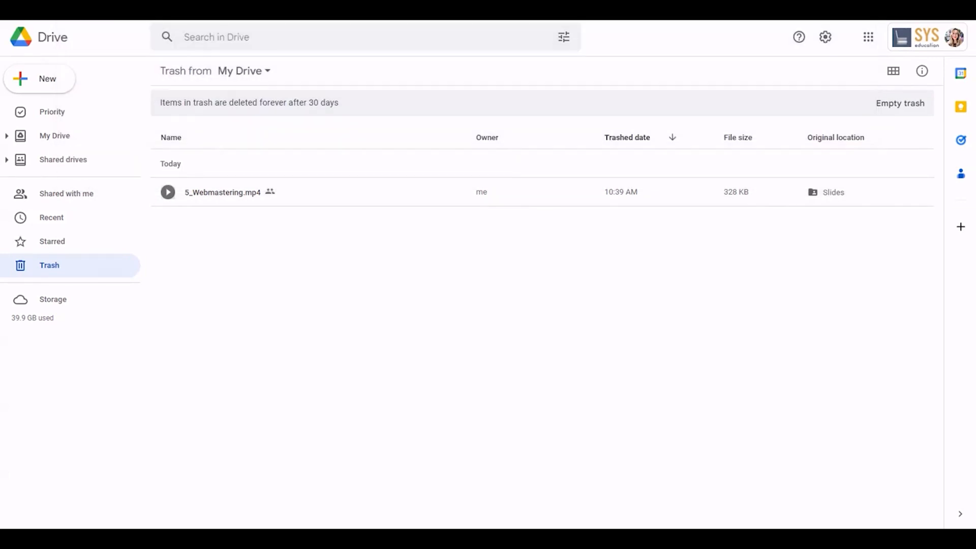